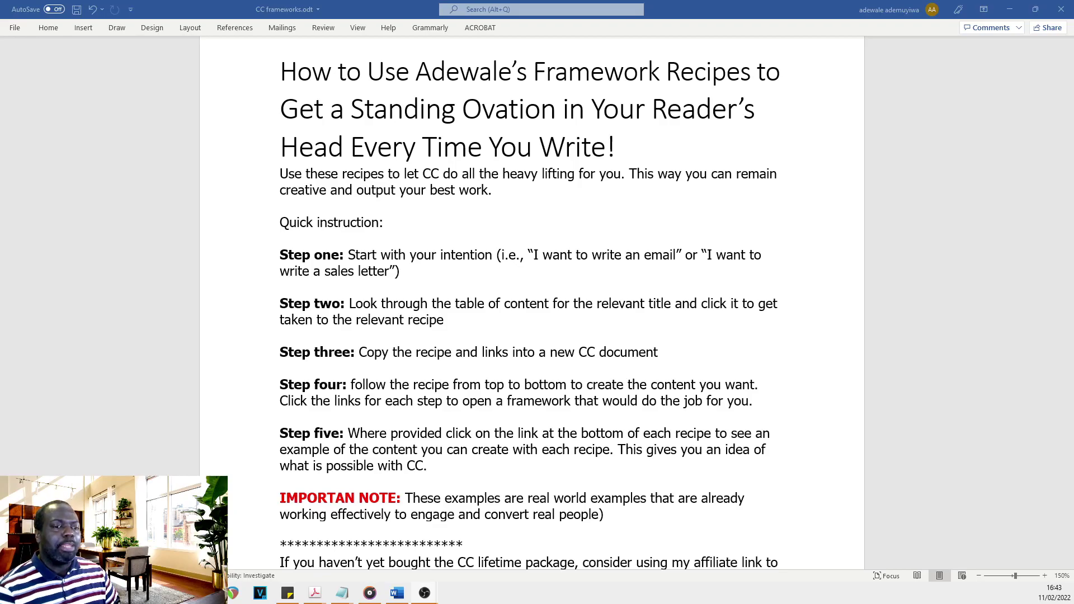
pyautogui.scroll(-3, 380, 397)
pyautogui.scroll(-15, 380, 396)
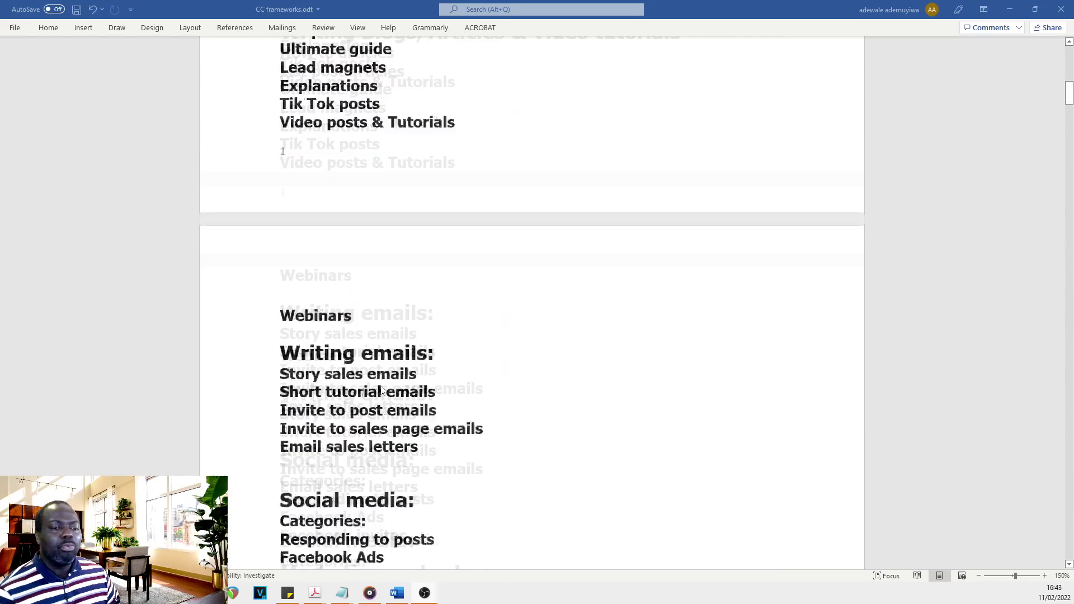
pyautogui.scroll(7, 378, 391)
pyautogui.scroll(4, 380, 390)
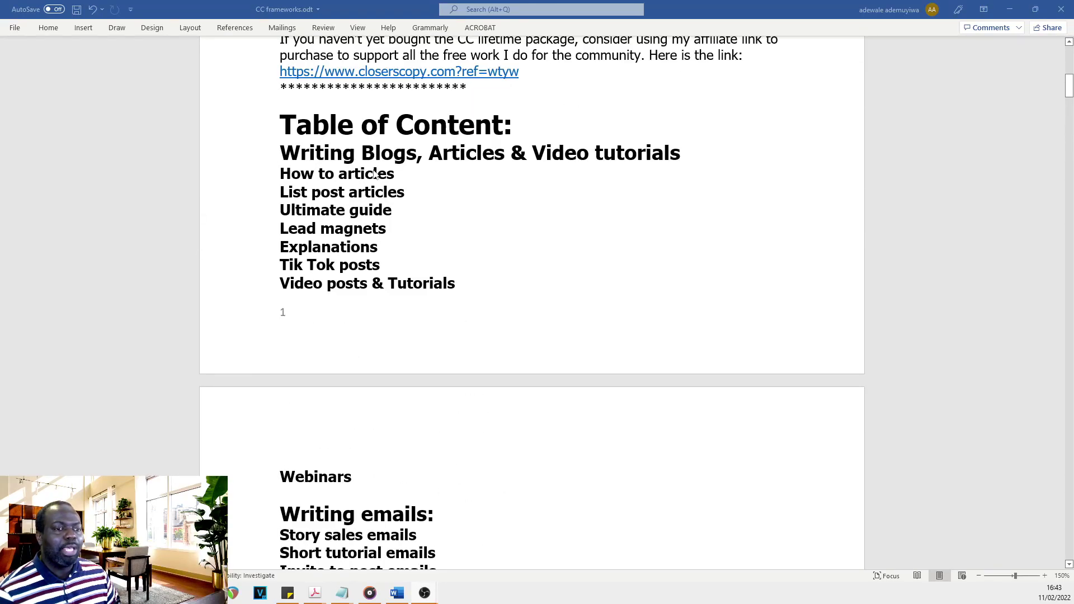
pyautogui.scroll(1, 398, 191)
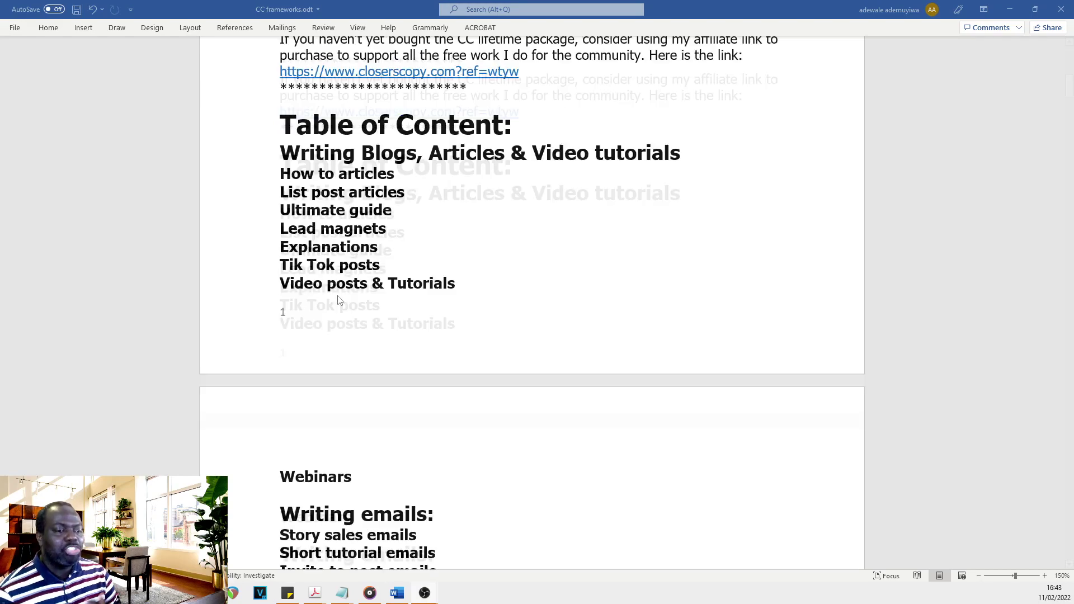
pyautogui.scroll(-3, 336, 286)
pyautogui.scroll(-5, 347, 273)
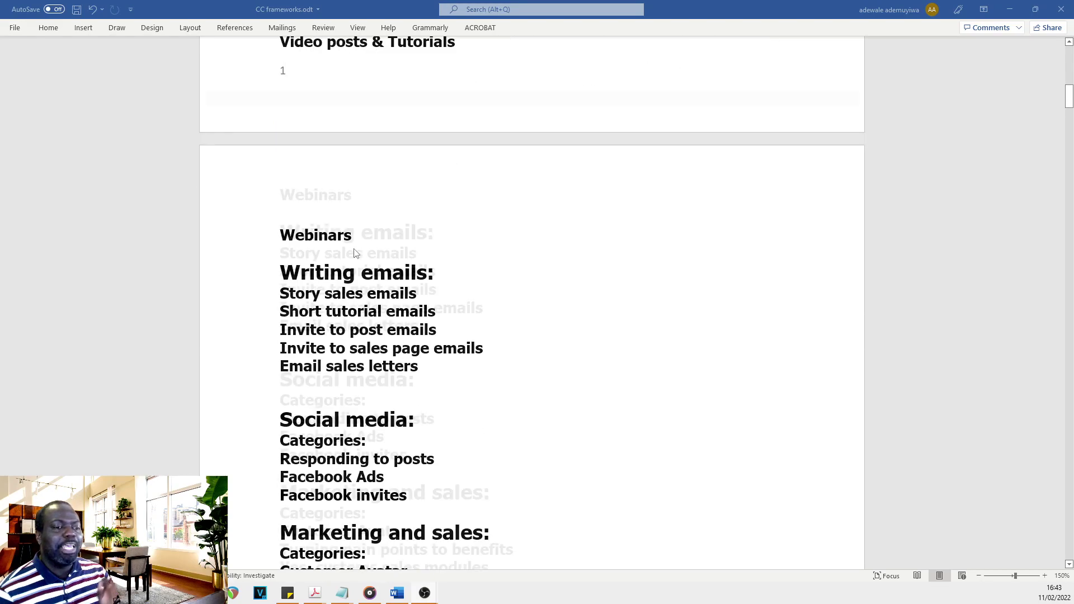
pyautogui.scroll(-4, 392, 271)
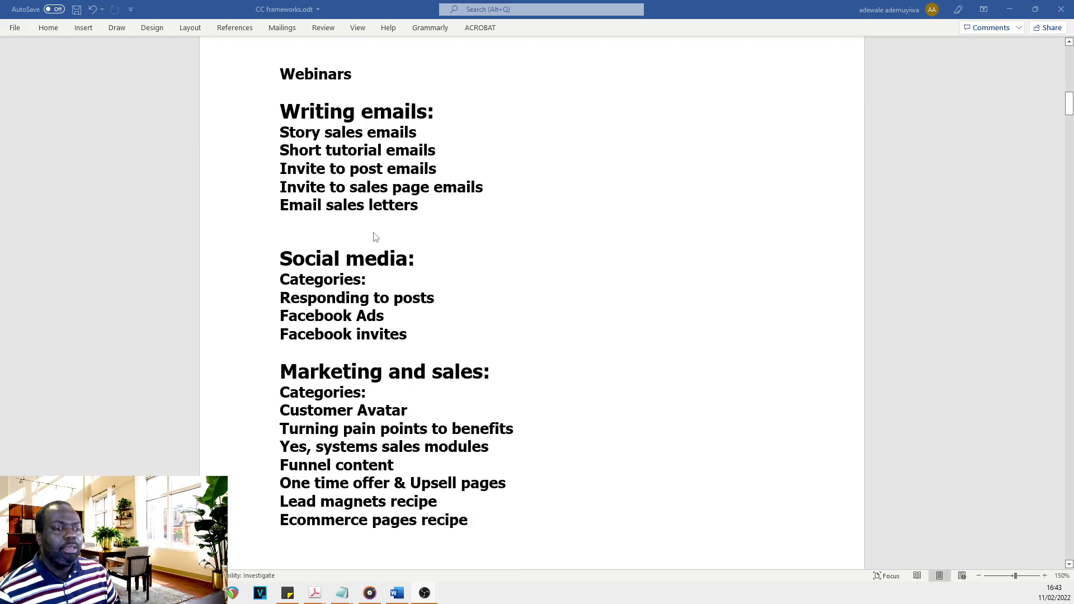
pyautogui.scroll(-1, 577, 231)
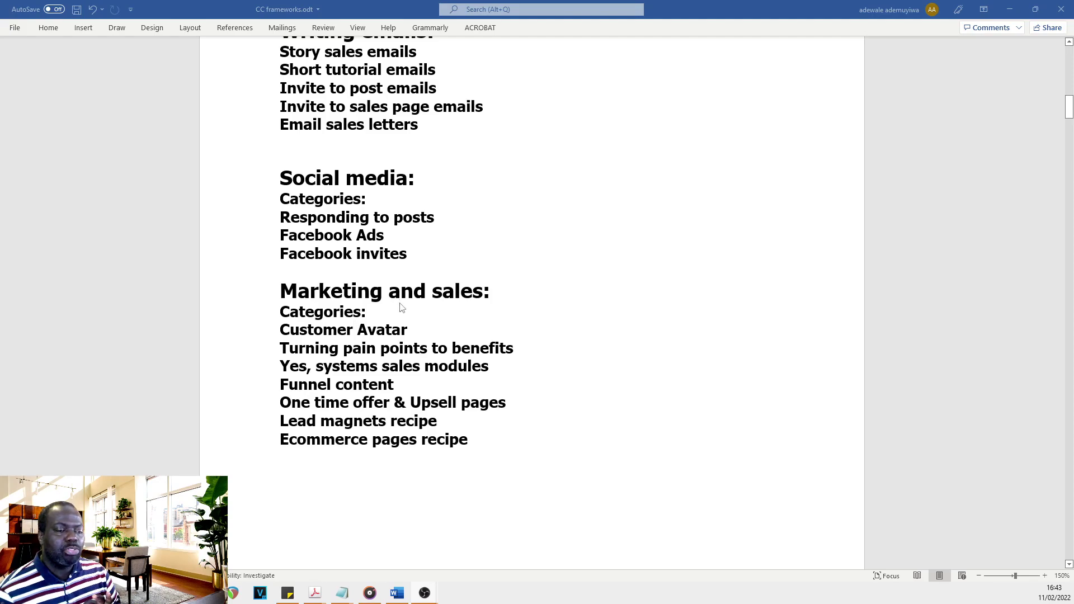
pyautogui.scroll(-2, 402, 306)
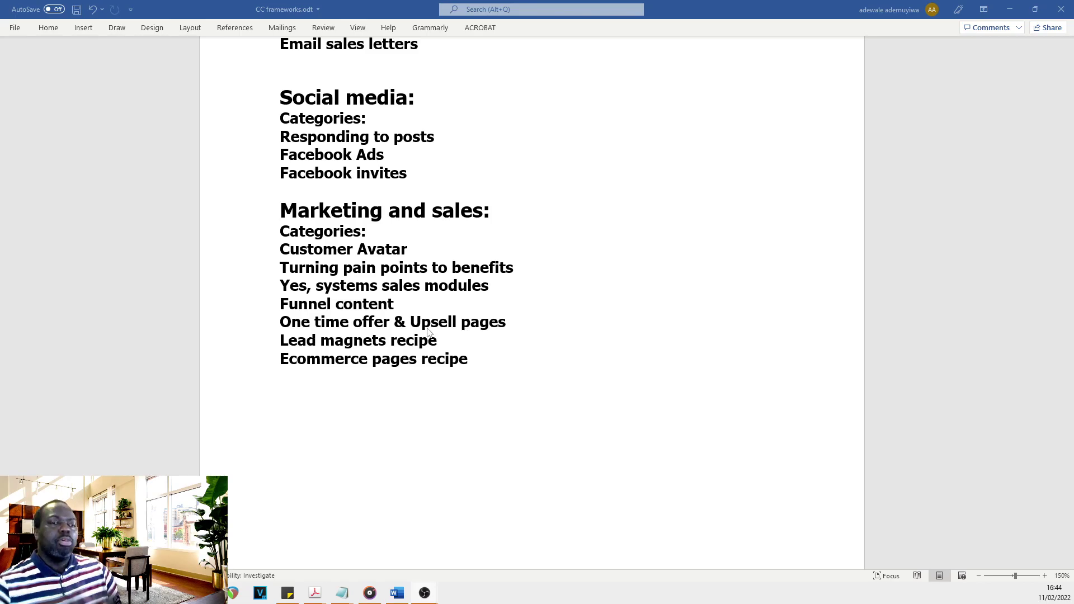
pyautogui.scroll(15, 565, 258)
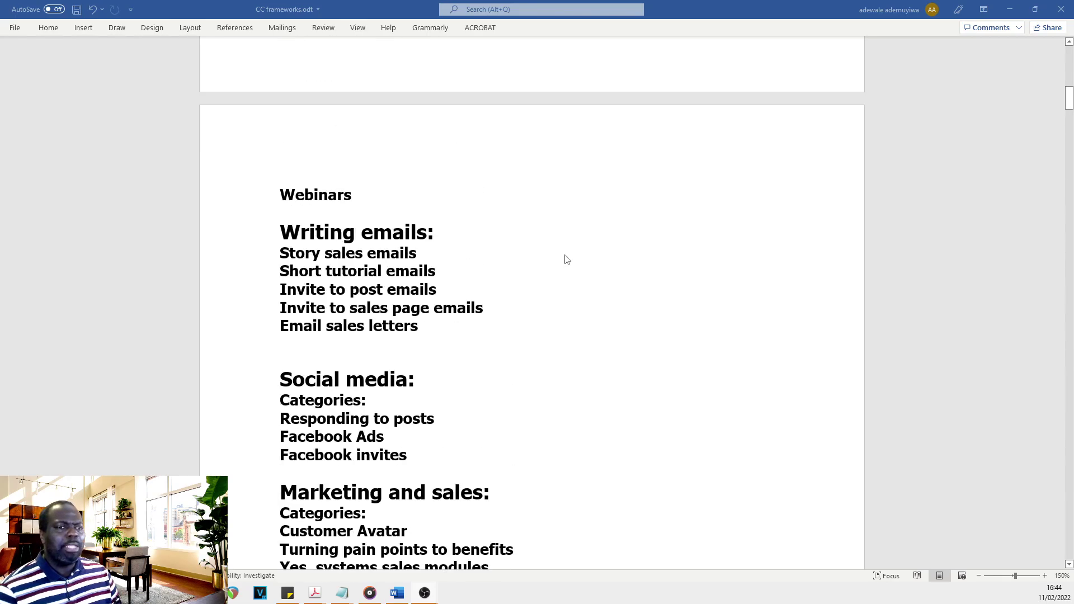
pyautogui.scroll(2, 564, 259)
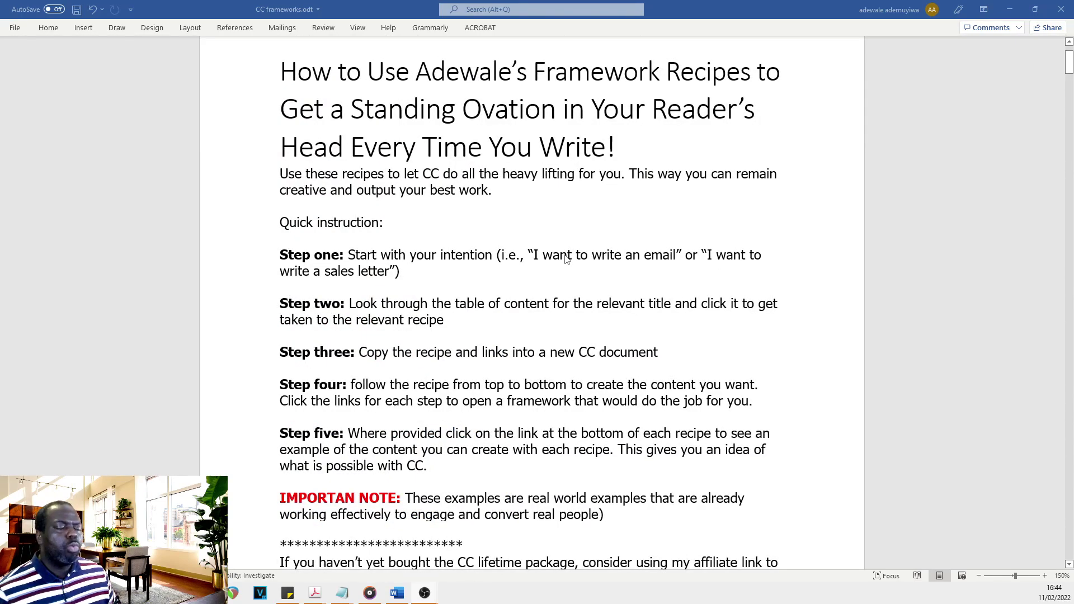
pyautogui.scroll(-12, 565, 260)
pyautogui.scroll(14, 588, 237)
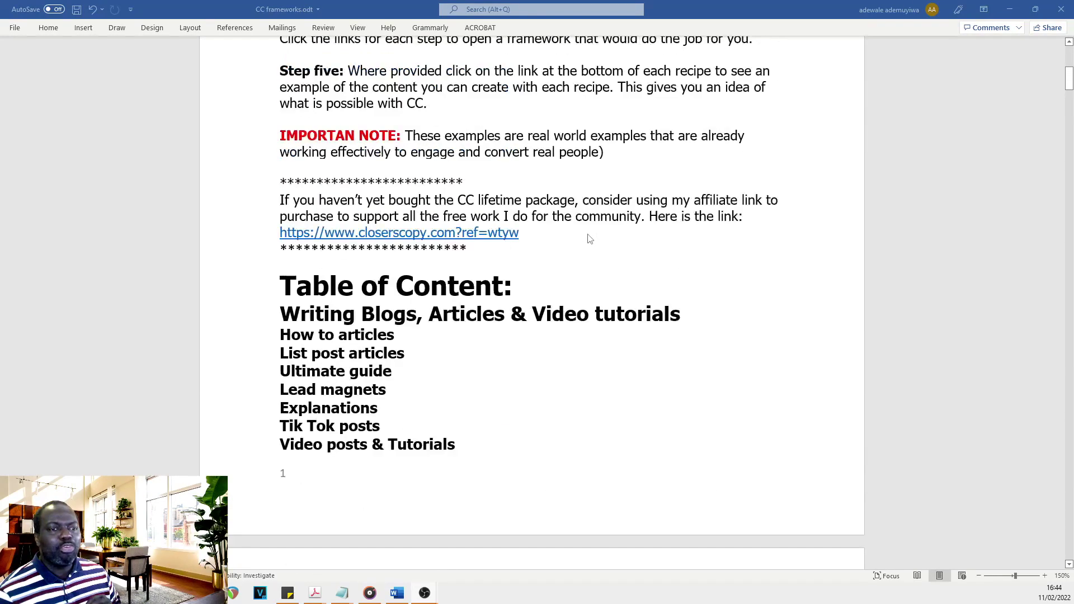
pyautogui.scroll(-2, 545, 336)
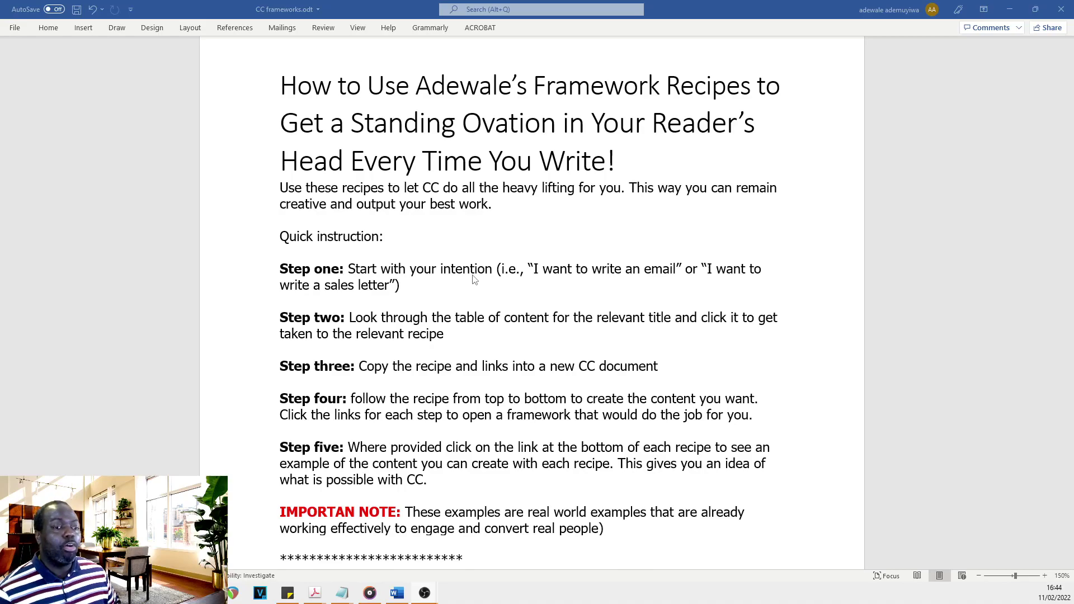
# On page 3, select the How to articles recipe 2 steps from 'Chose a topic' through their framework links.
pyautogui.scroll(-6, 540, 302)
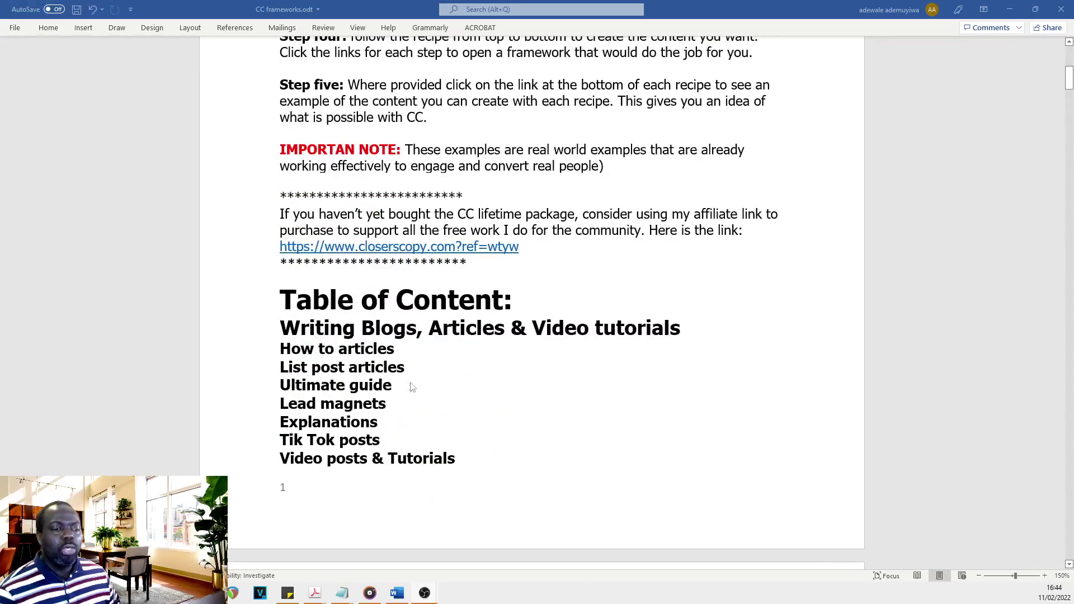
pyautogui.moveTo(1069, 78); pyautogui.dragTo(1059, 183)
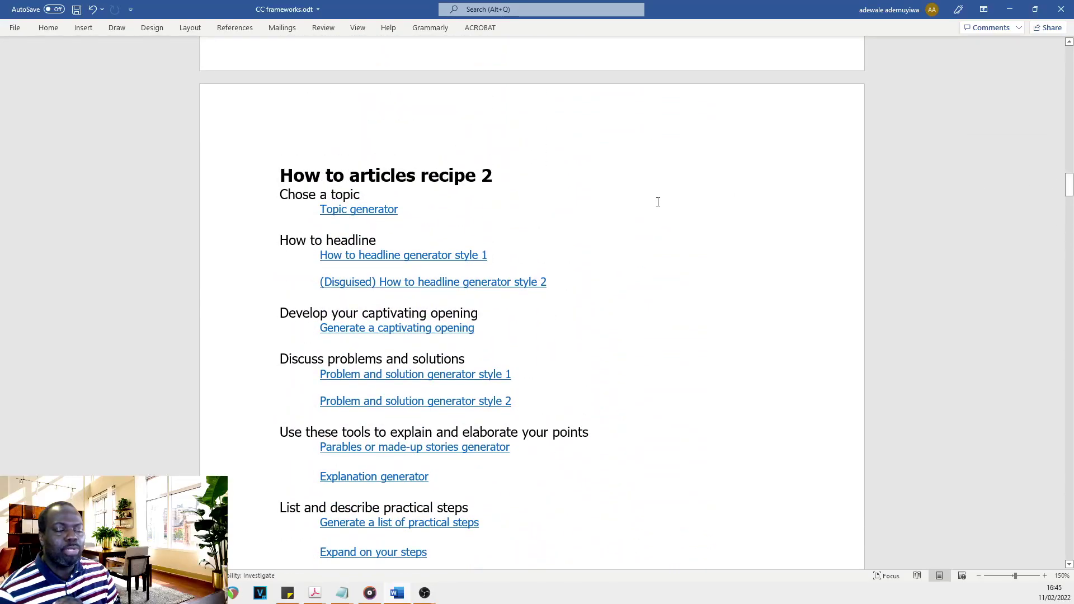
pyautogui.click(505, 179)
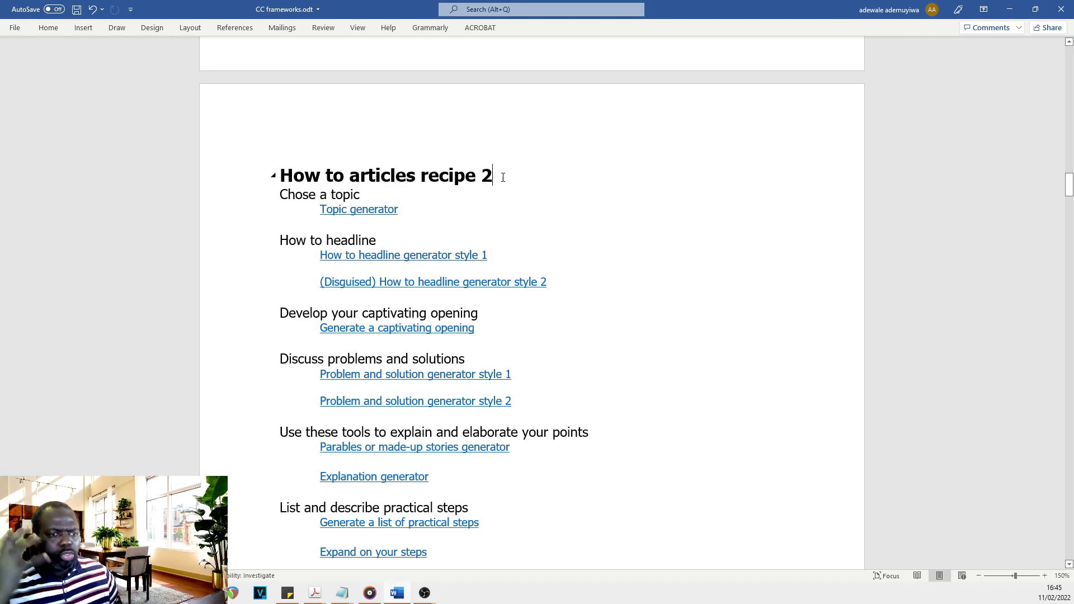
pyautogui.scroll(-1, 489, 140)
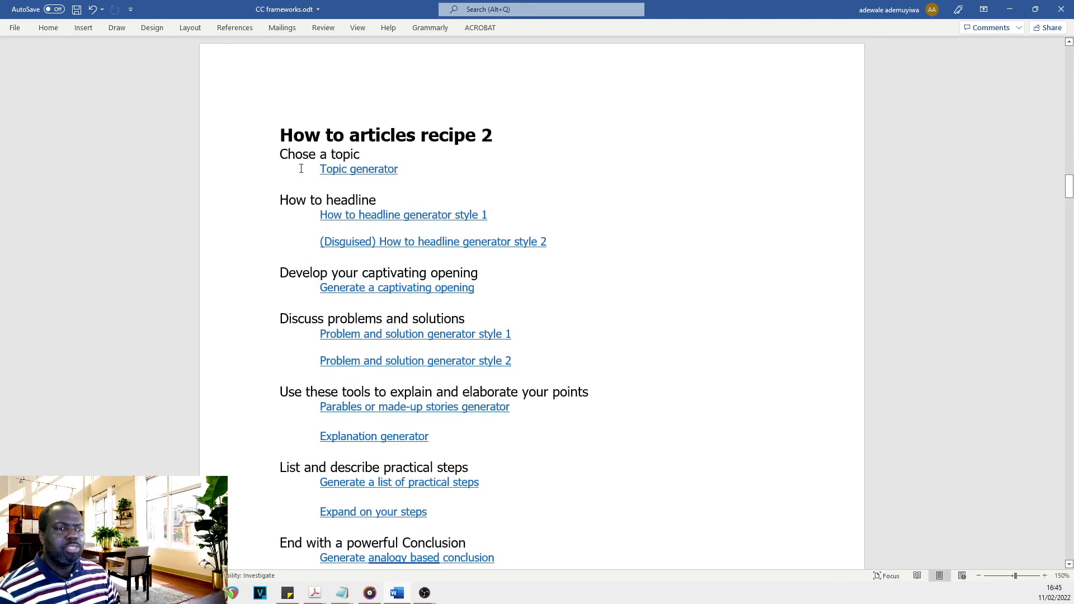
pyautogui.moveTo(280, 151); pyautogui.dragTo(360, 155)
pyautogui.scroll(-7, 464, 246)
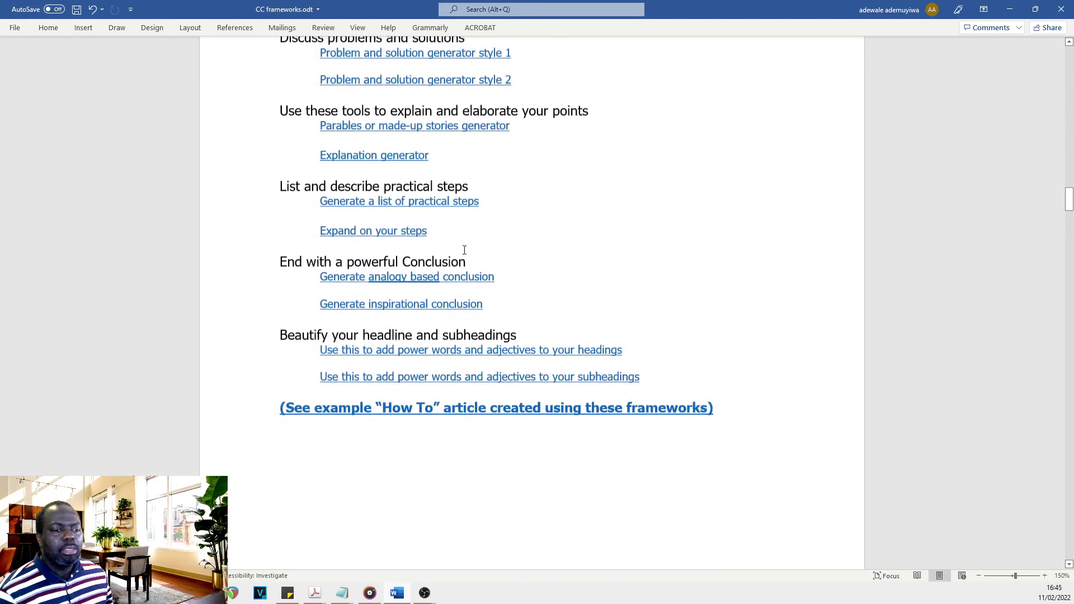
# Extend the selection to the recipe's end, go to ClosersCopy and close the Community Frameworks list.
pyautogui.keyDown('shift'); pyautogui.click(641, 372); pyautogui.keyUp('shift')
pyautogui.hotkey('alt', 'Tab')
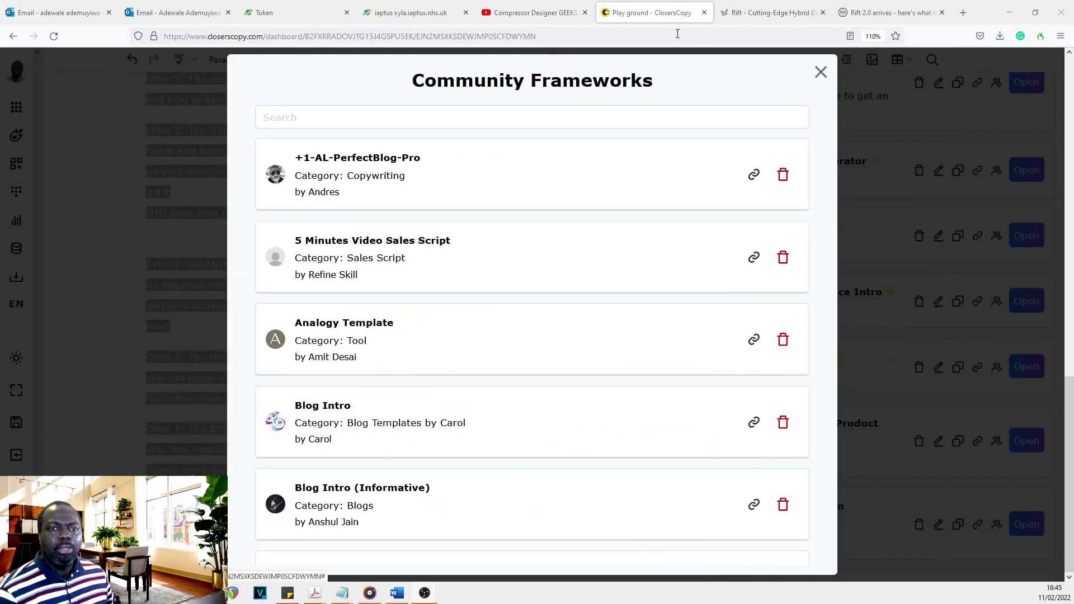
pyautogui.click(821, 72)
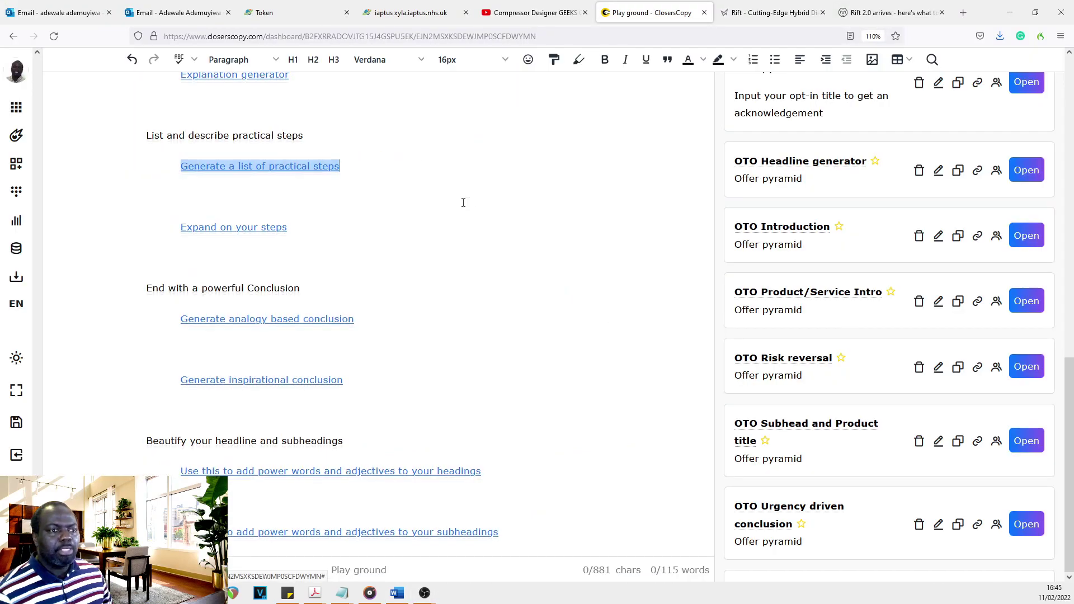
# Review the pasted recipe and select the whole Topic generator link line.
pyautogui.scroll(6, 257, 218)
pyautogui.scroll(10, 257, 218)
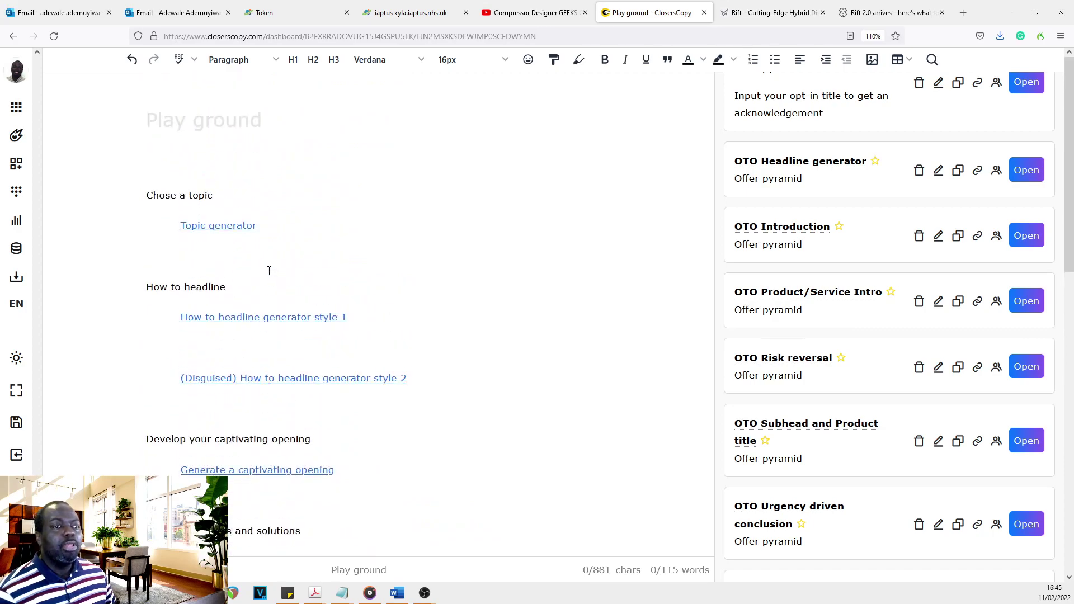
pyautogui.scroll(-15, 265, 267)
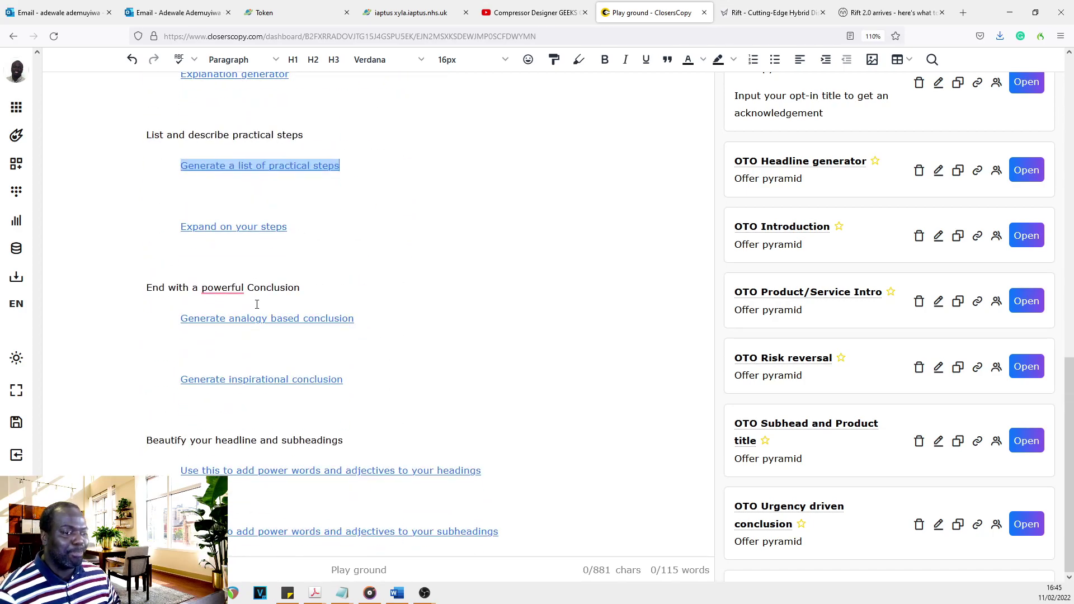
pyautogui.scroll(15, 257, 304)
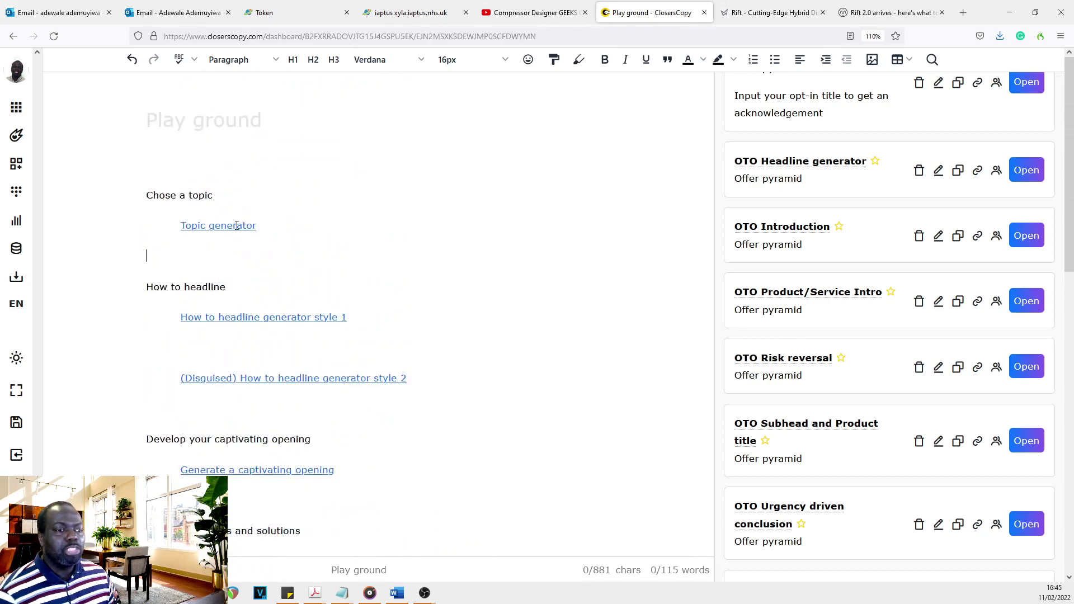
pyautogui.tripleClick(269, 227)
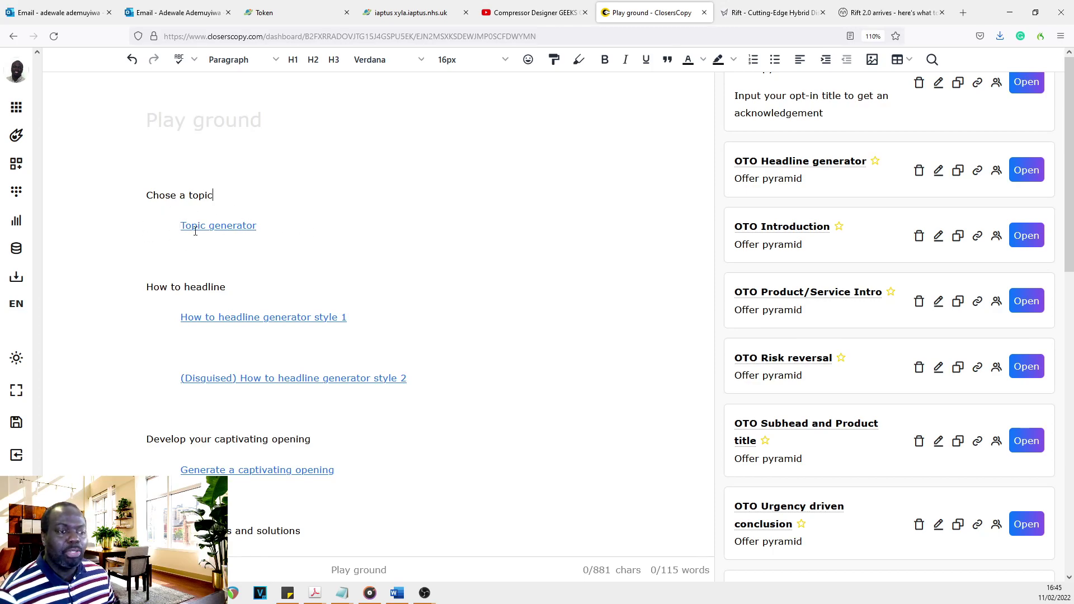
# In the Topic generator, replace the seed topic with 'fashion' and generate related topics.
pyautogui.click(202, 228)
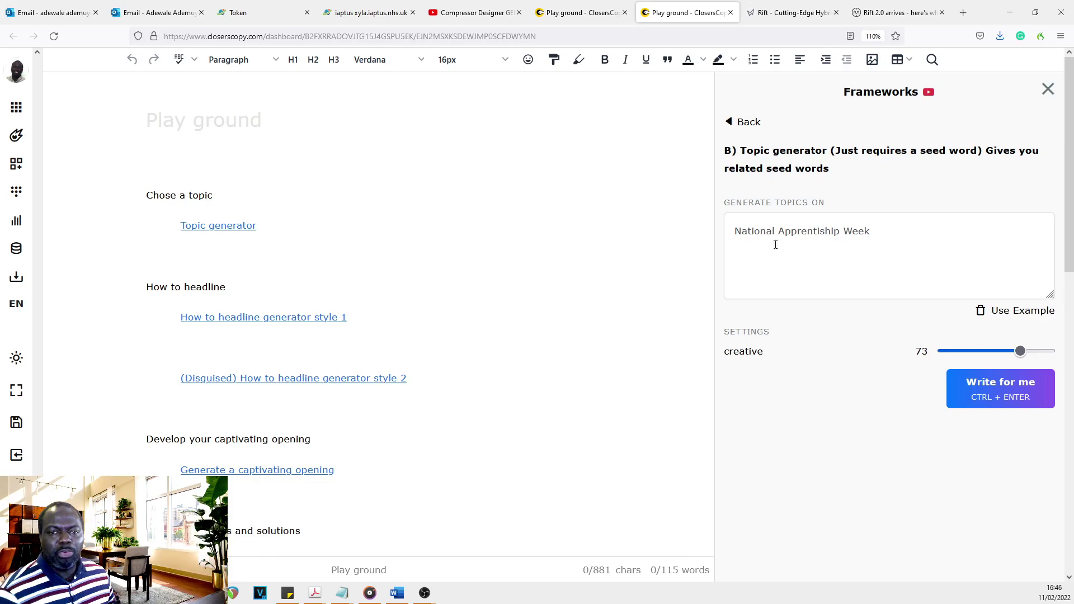
pyautogui.moveTo(914, 231); pyautogui.dragTo(665, 222)
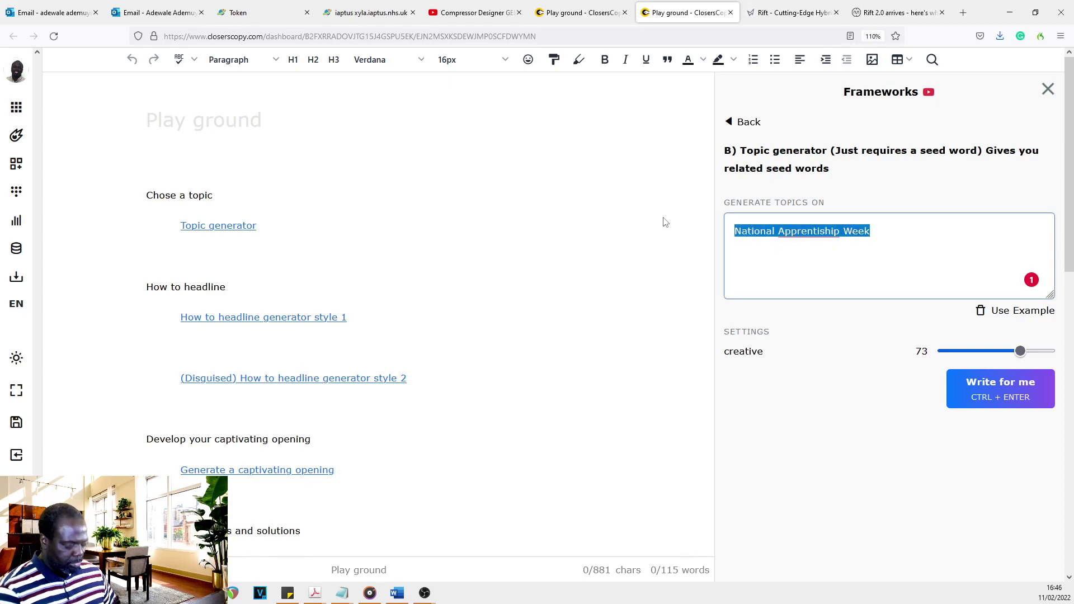
pyautogui.write('fashion')
pyautogui.click(1018, 388)
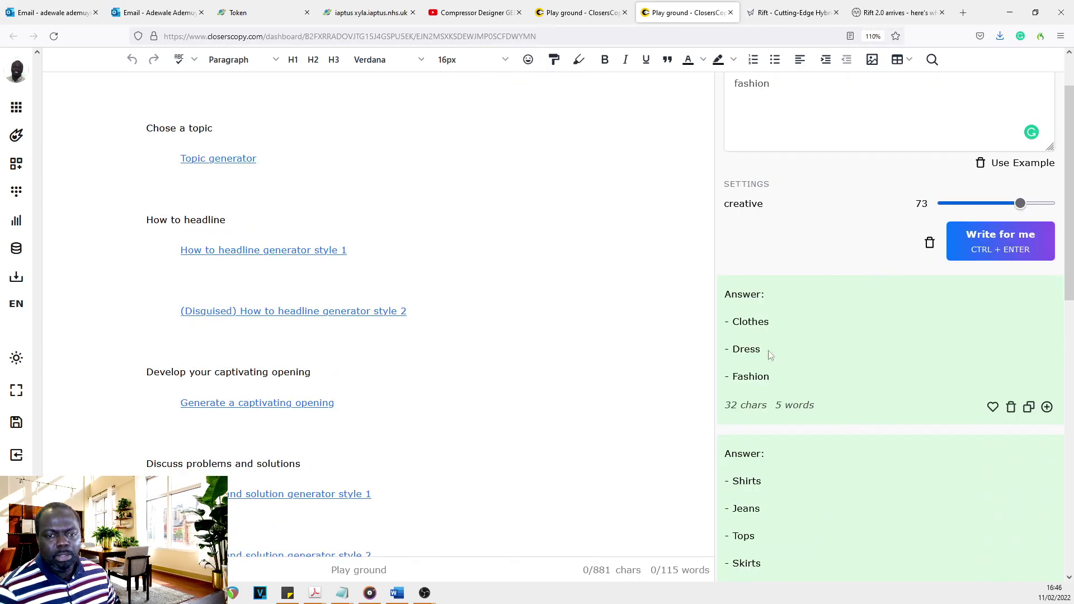
# Pick the suggested topic 'Clothes' and bring up How to headline generator style 1.
pyautogui.moveTo(770, 323); pyautogui.dragTo(733, 320)
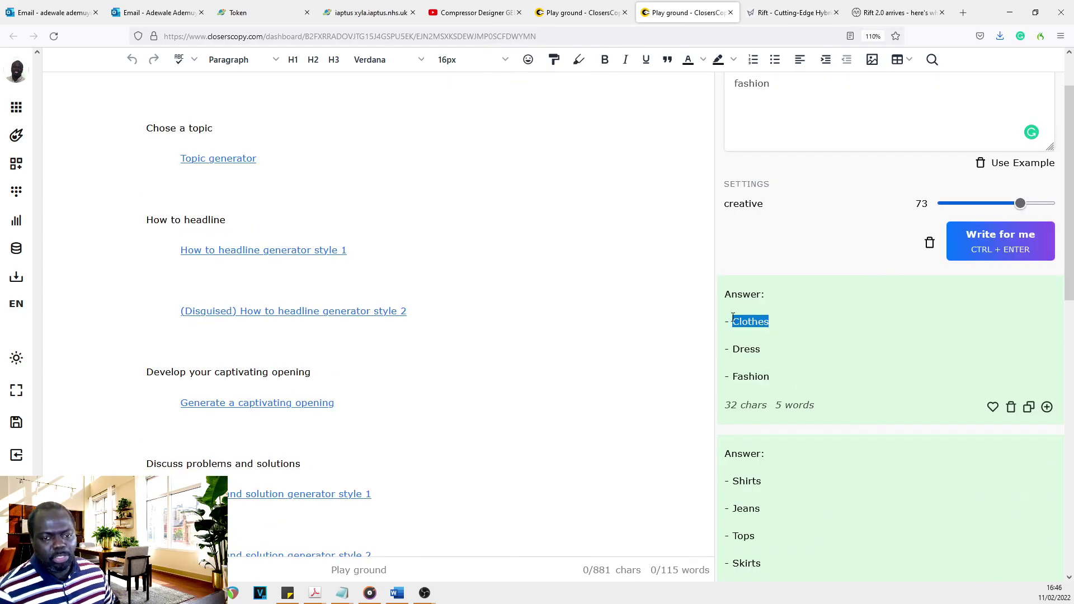
pyautogui.click(566, 233)
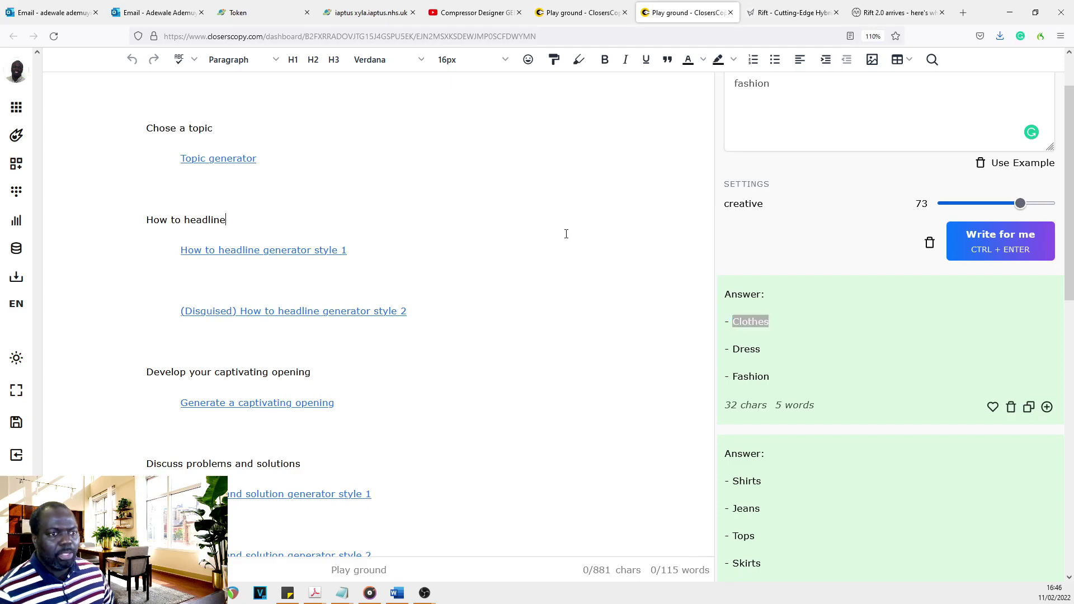
pyautogui.click(242, 250)
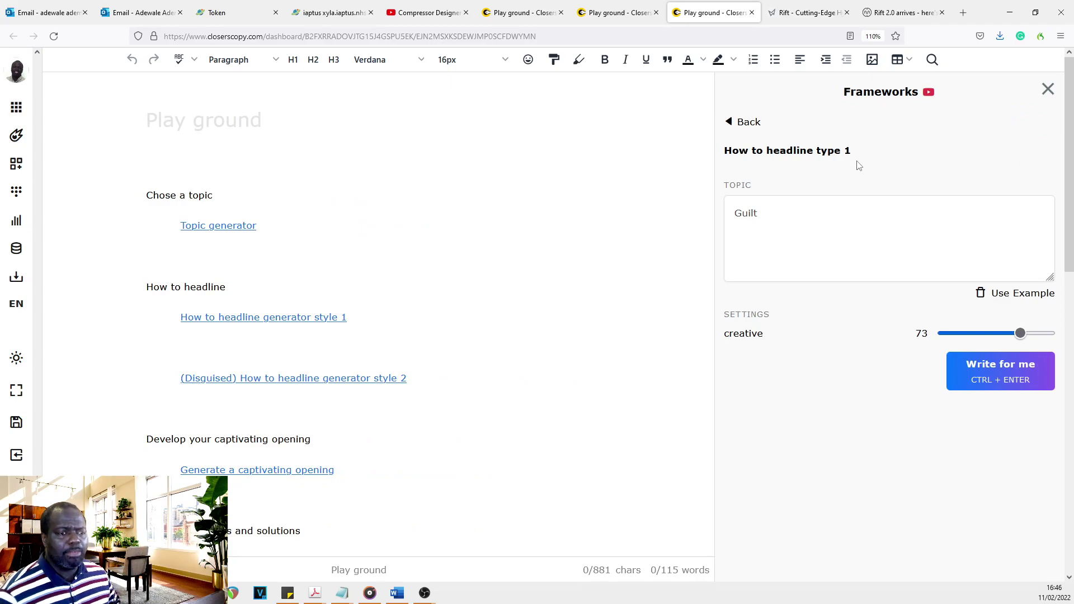
# Replace the topic 'Guilt' with 'Clothes' and generate how-to headlines.
pyautogui.moveTo(761, 213); pyautogui.dragTo(690, 226)
pyautogui.write('Clothes')
pyautogui.click(968, 374)
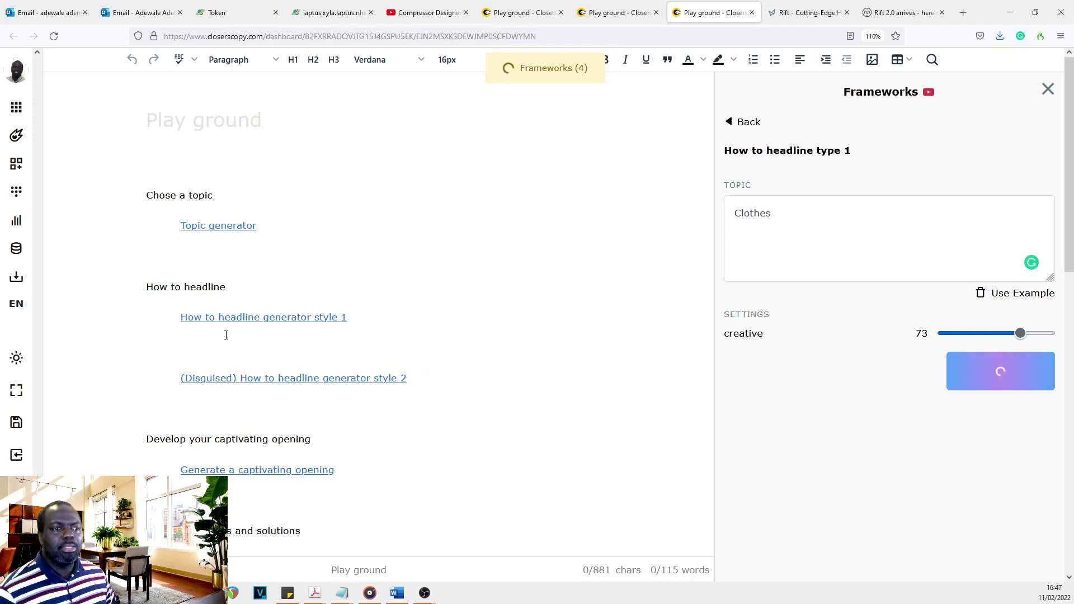
pyautogui.scroll(-3, 240, 280)
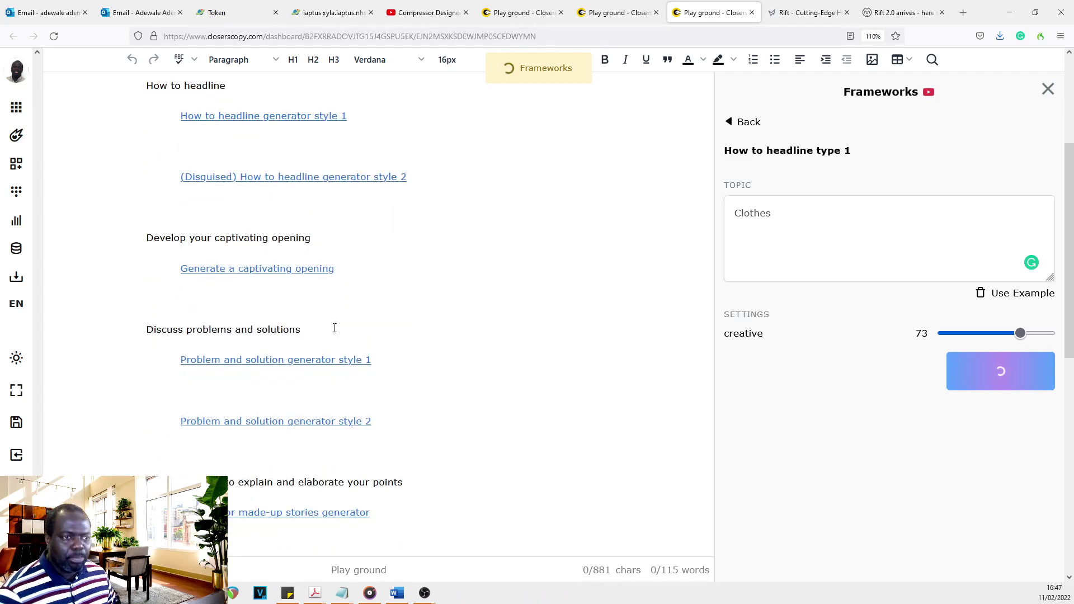
pyautogui.scroll(3, 331, 324)
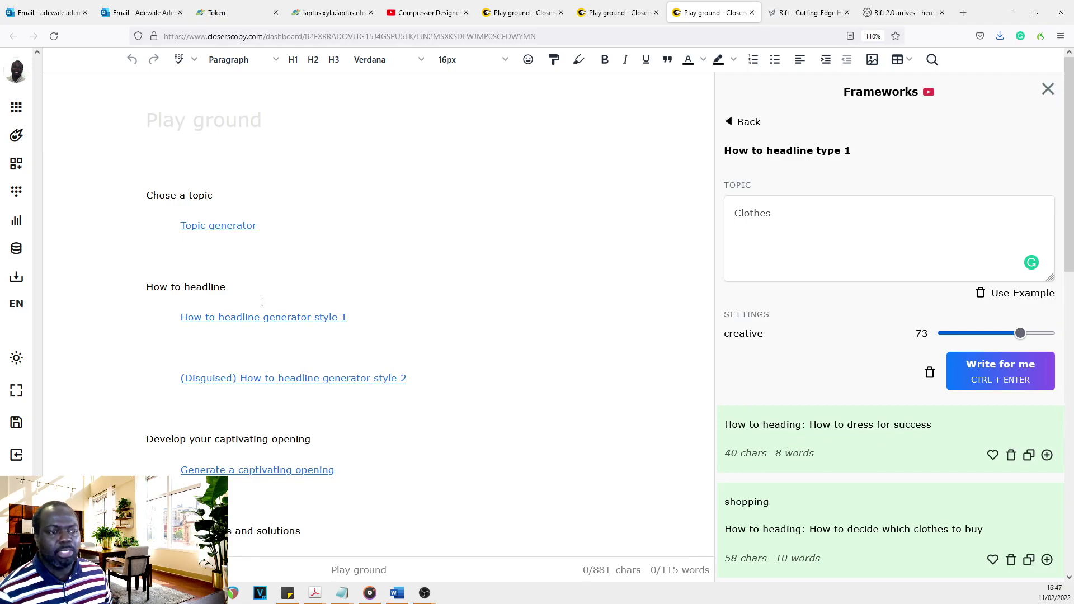
# Replace both headline generator link lines with the 'How to dress for success' headline.
pyautogui.tripleClick(420, 326)
pyautogui.tripleClick(437, 389)
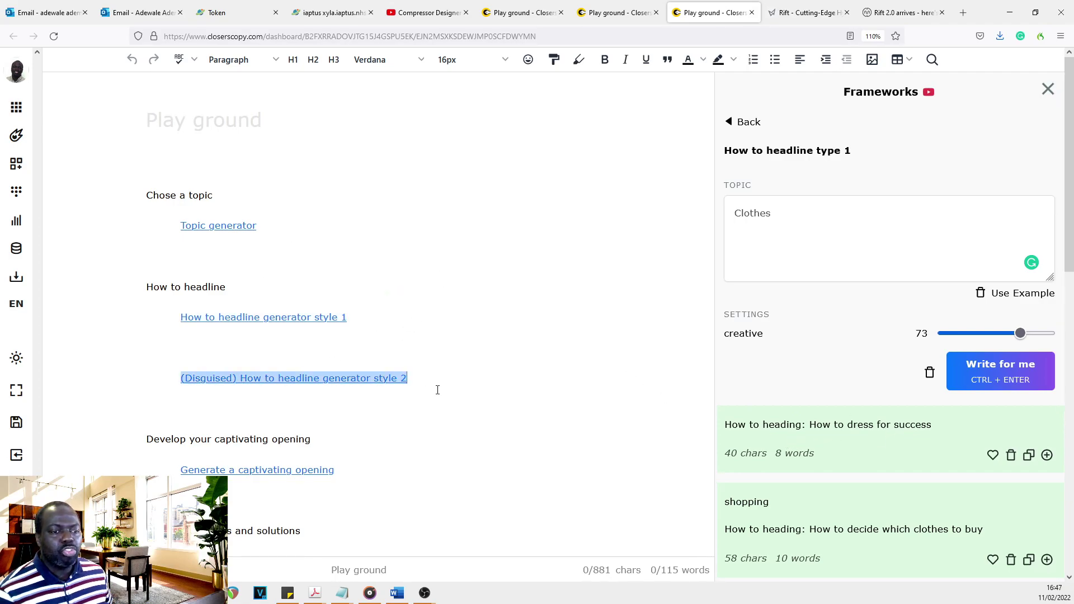
pyautogui.moveTo(429, 377); pyautogui.dragTo(85, 318)
pyautogui.press('Delete')
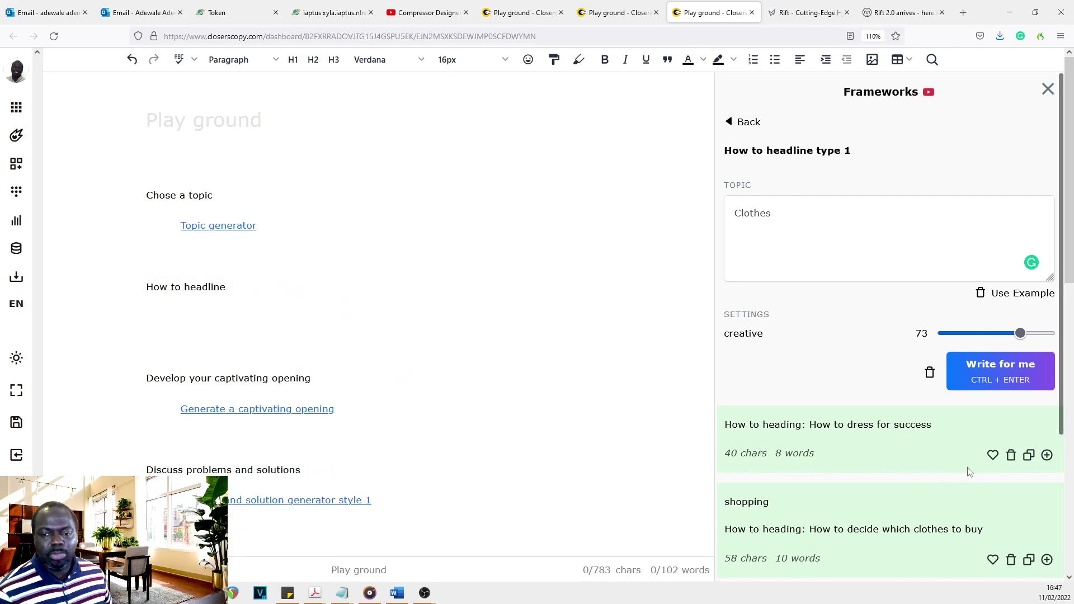
pyautogui.click(1045, 455)
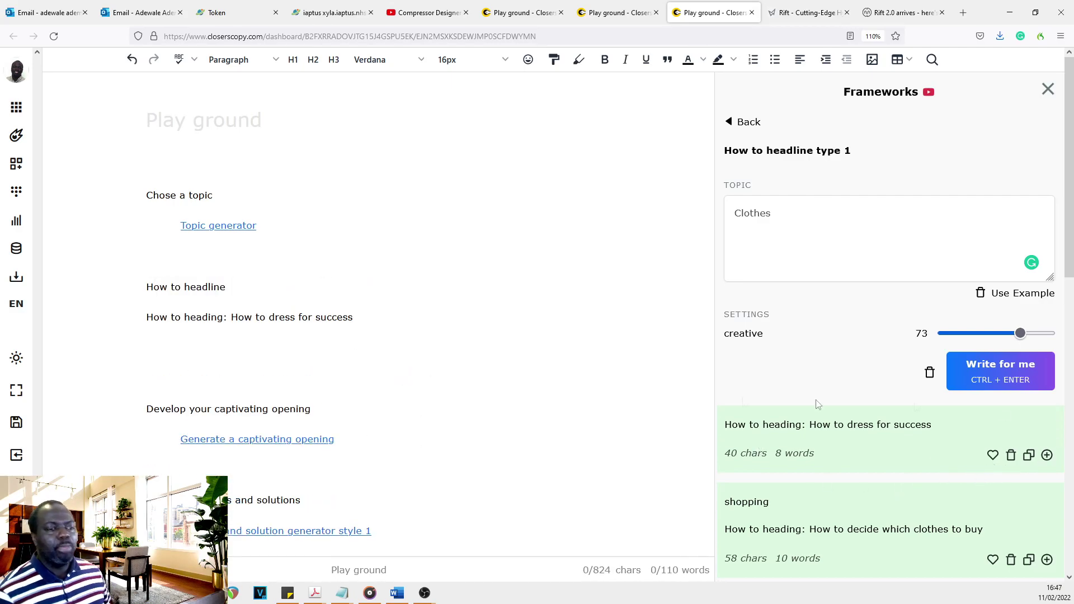
pyautogui.moveTo(401, 325); pyautogui.dragTo(103, 319)
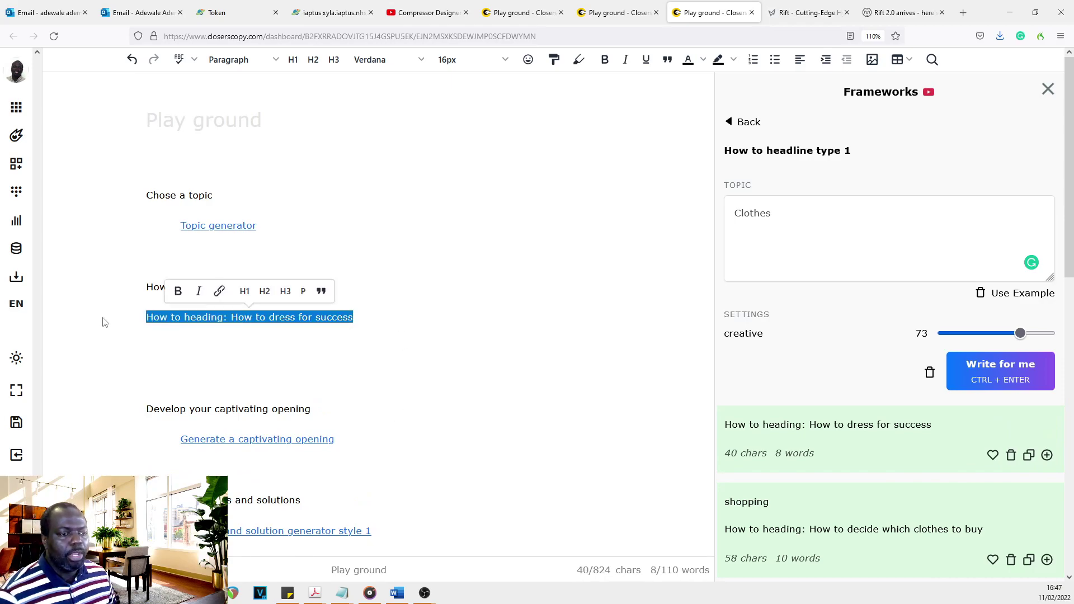
# Check the Play ground pages, then return to the CC frameworks Word guide.
pyautogui.scroll(-1, 267, 355)
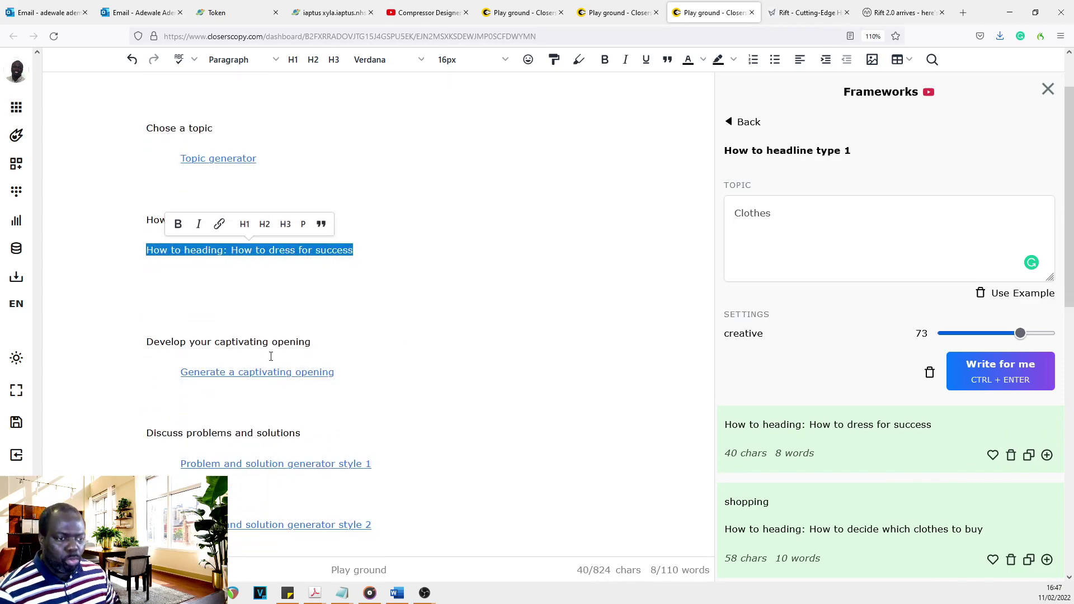
pyautogui.scroll(-4, 262, 369)
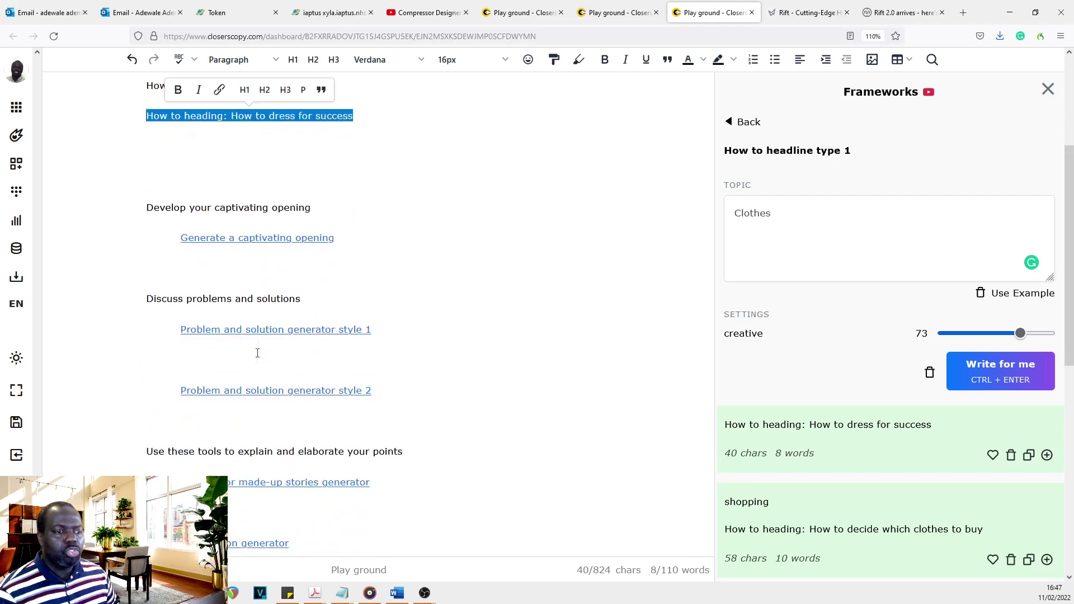
pyautogui.scroll(-3, 213, 322)
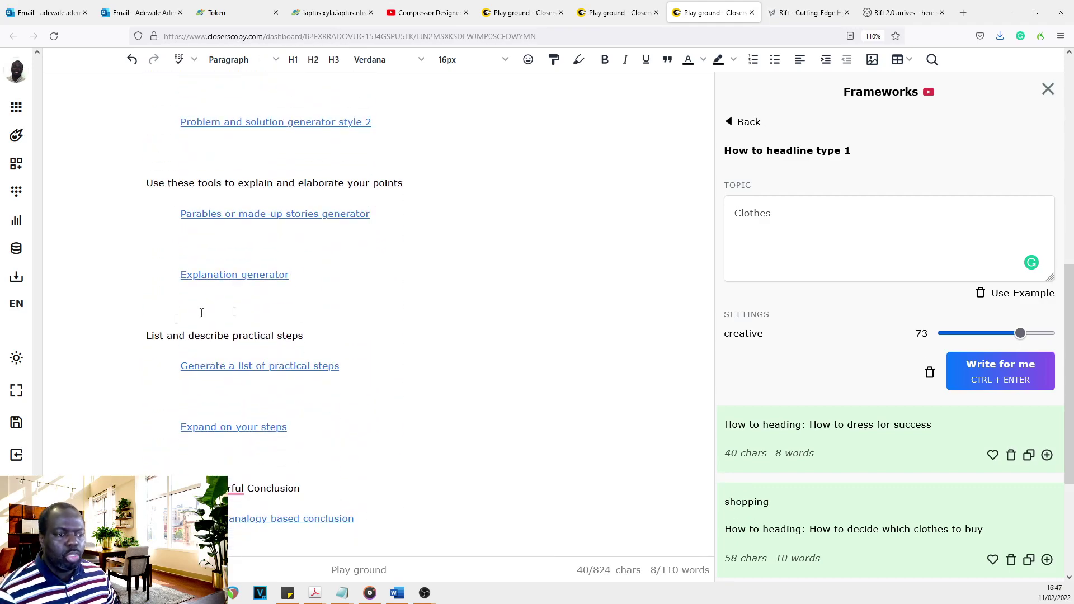
pyautogui.scroll(-3, 225, 338)
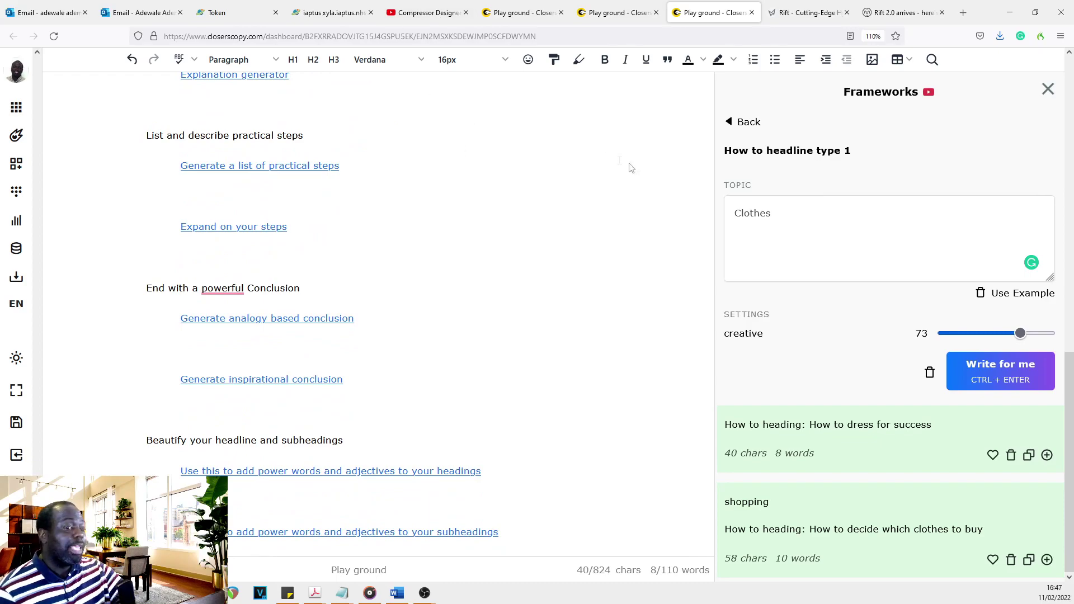
pyautogui.click(608, 17)
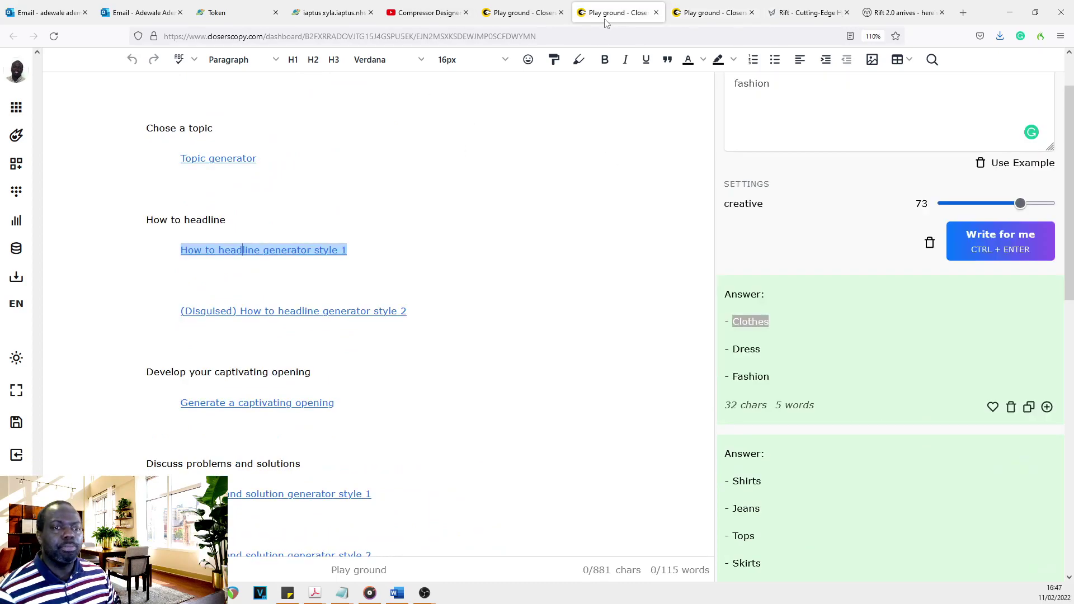
pyautogui.click(532, 16)
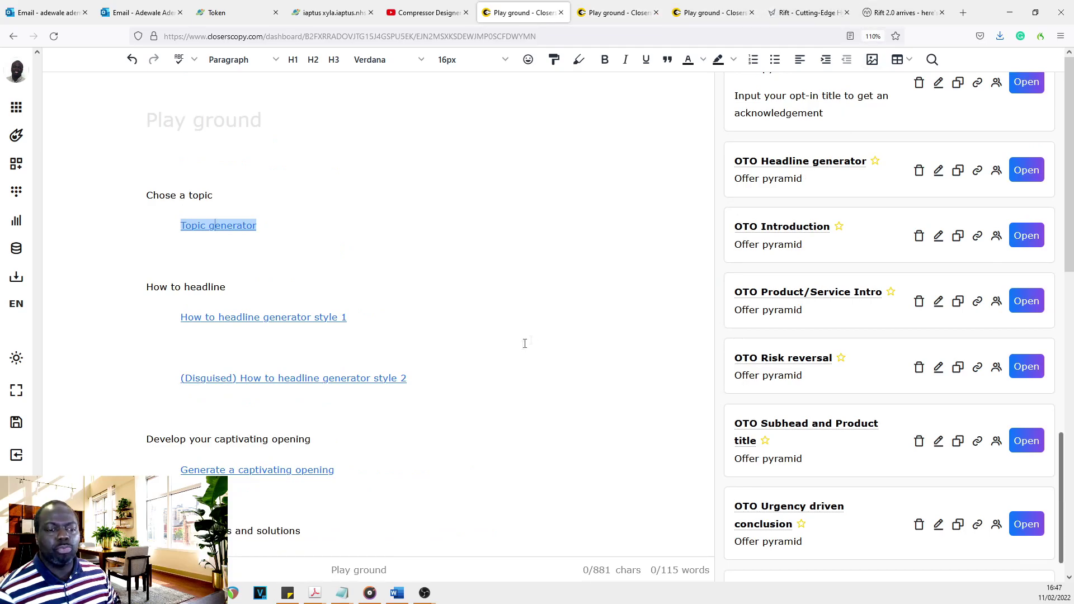
pyautogui.hotkey('alt', 'Tab')
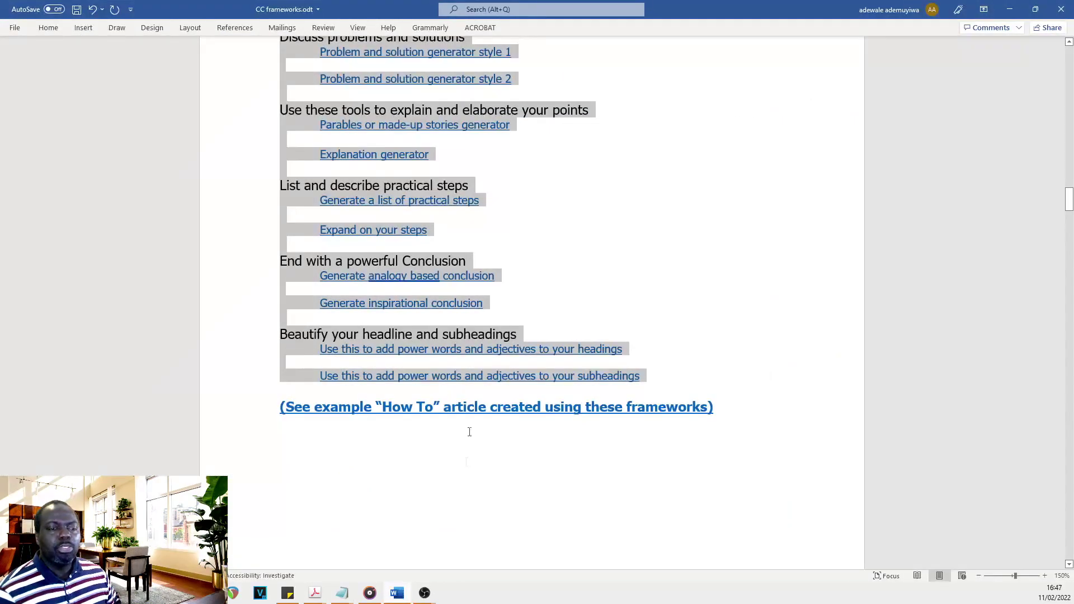
# Scroll the guide past the Ultimate guide and Video posts recipes to the Writing emails section.
pyautogui.click(607, 302)
pyautogui.scroll(-2, 604, 296)
pyautogui.scroll(-8, 603, 295)
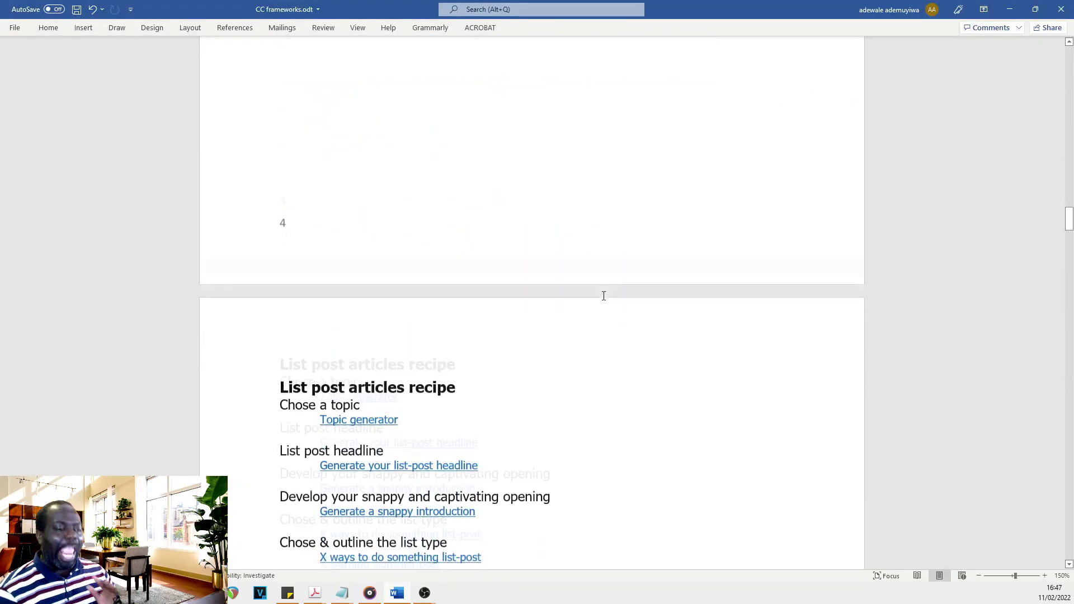
pyautogui.scroll(-1, 596, 292)
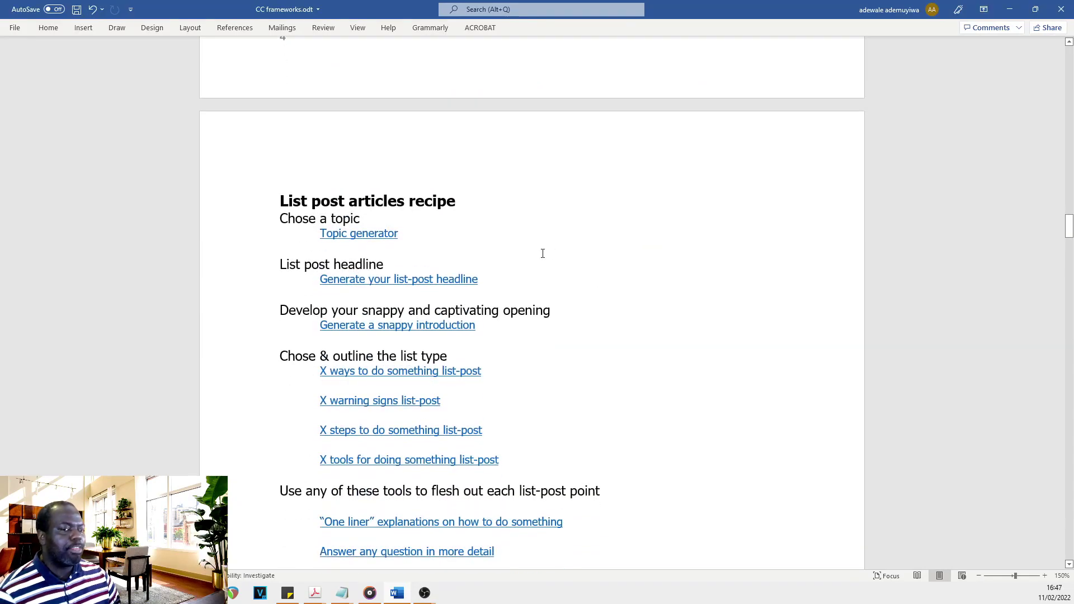
pyautogui.scroll(-1, 526, 240)
pyautogui.scroll(1, 516, 231)
pyautogui.scroll(-2, 504, 223)
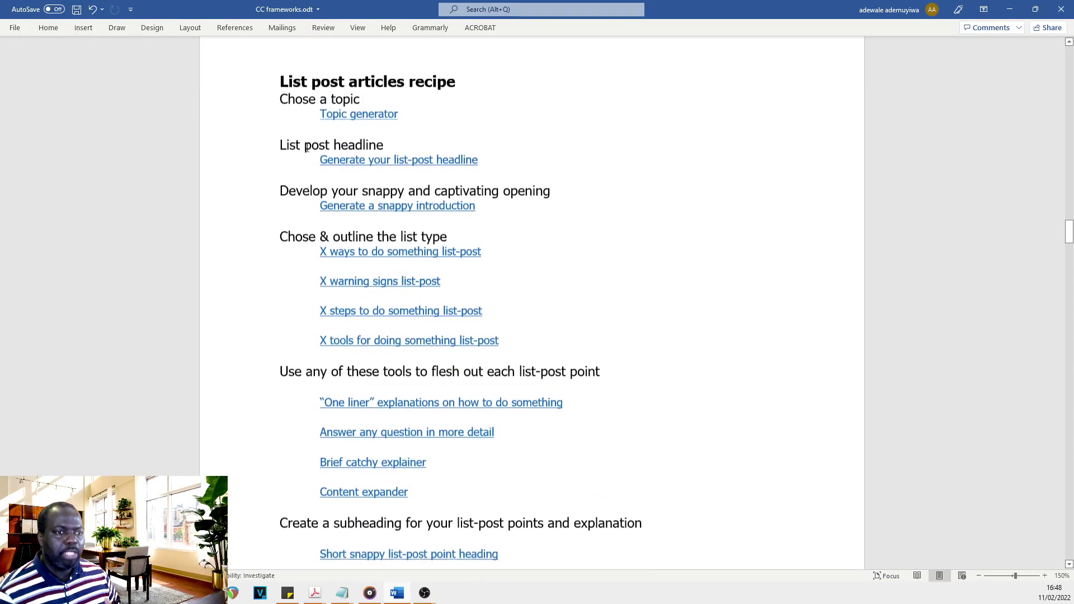
pyautogui.scroll(-4, 369, 157)
pyautogui.scroll(-12, 365, 154)
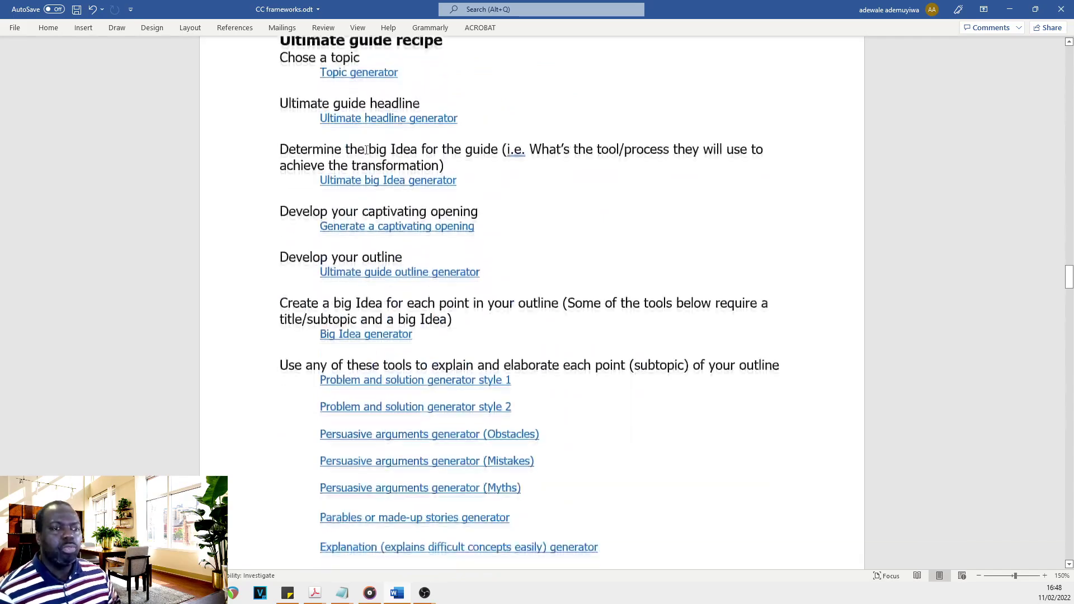
pyautogui.scroll(1, 364, 151)
pyautogui.scroll(-3, 363, 150)
pyautogui.scroll(-15, 364, 152)
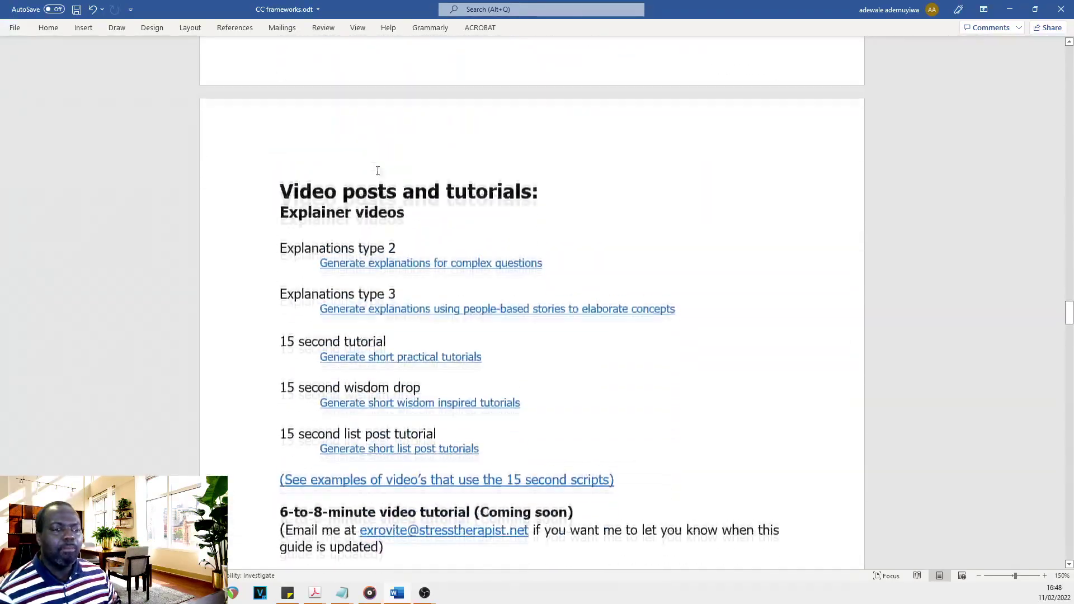
pyautogui.scroll(2, 391, 167)
pyautogui.scroll(-1, 398, 182)
pyautogui.scroll(-7, 399, 181)
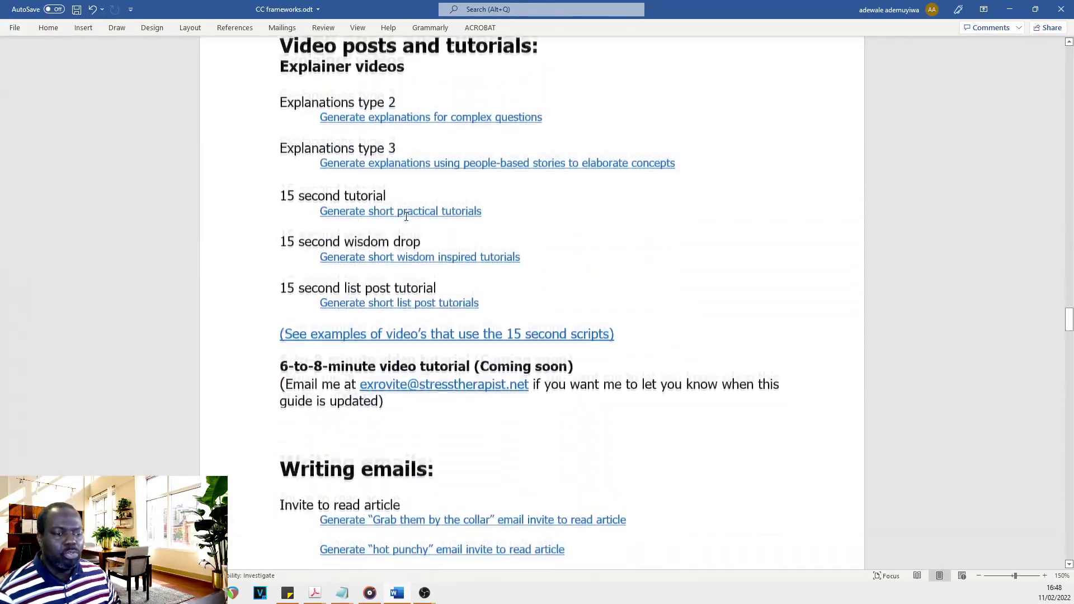
pyautogui.scroll(1, 396, 248)
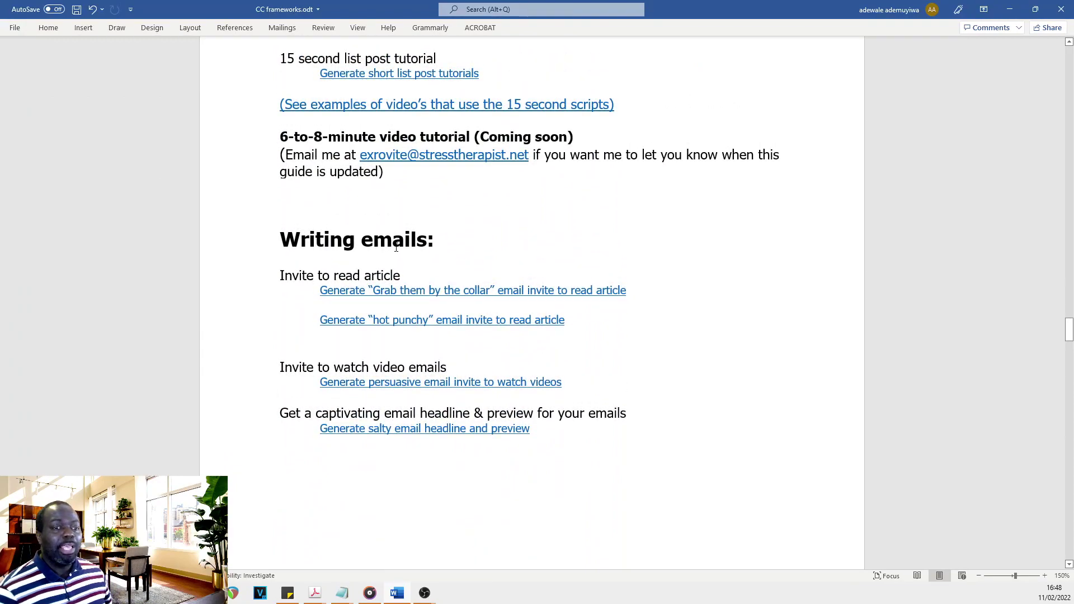
# Open the 'Grab them by the collar' Email invite to read article framework, then return to Word.
pyautogui.keyDown('ctrl'); pyautogui.click(441, 292); pyautogui.keyUp('ctrl')
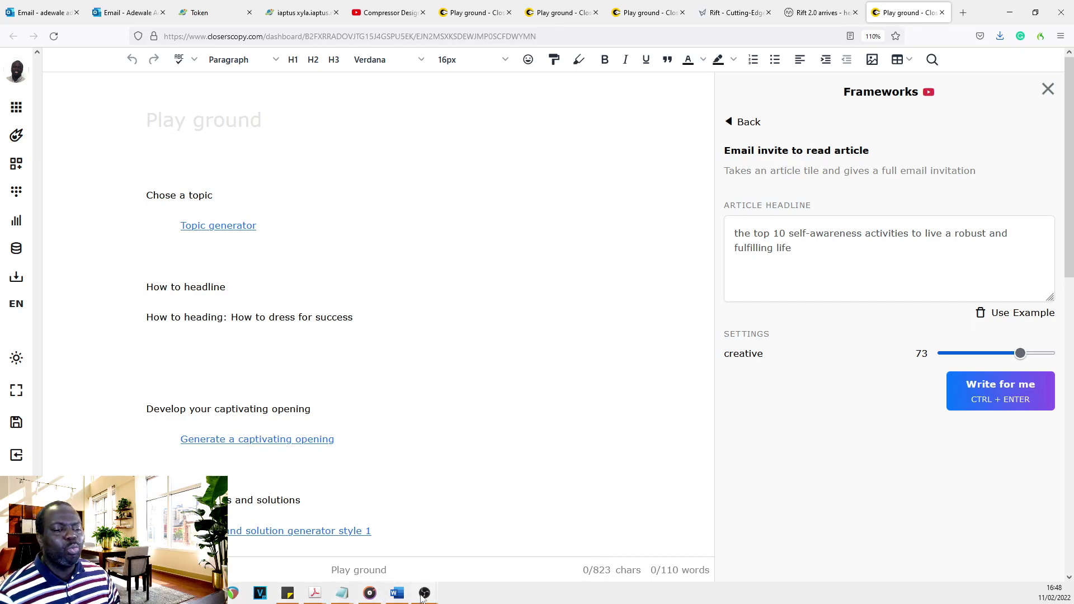
pyautogui.click(399, 595)
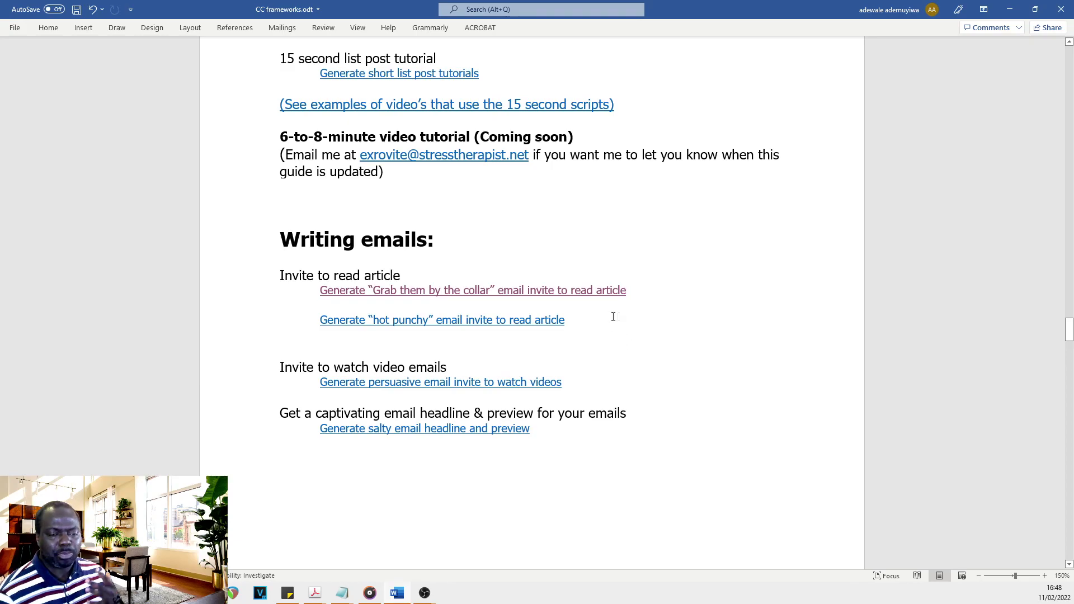
# Scroll from Writing emails through Social media and Marketing to the Sales emails section on page 10.
pyautogui.click(657, 266)
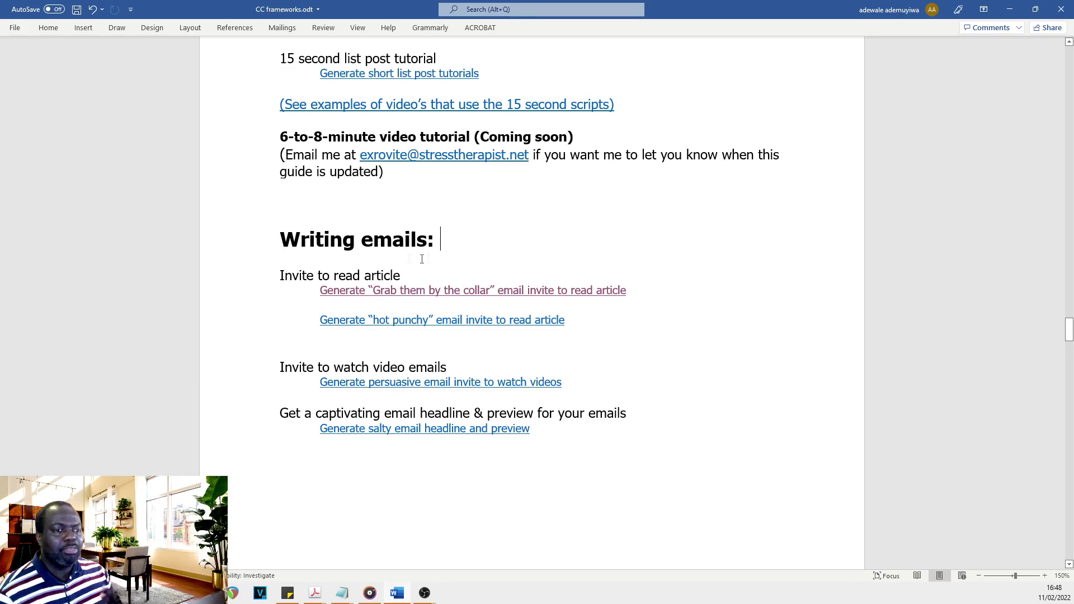
pyautogui.scroll(-1, 372, 255)
pyautogui.scroll(-1, 373, 255)
pyautogui.scroll(15, 373, 253)
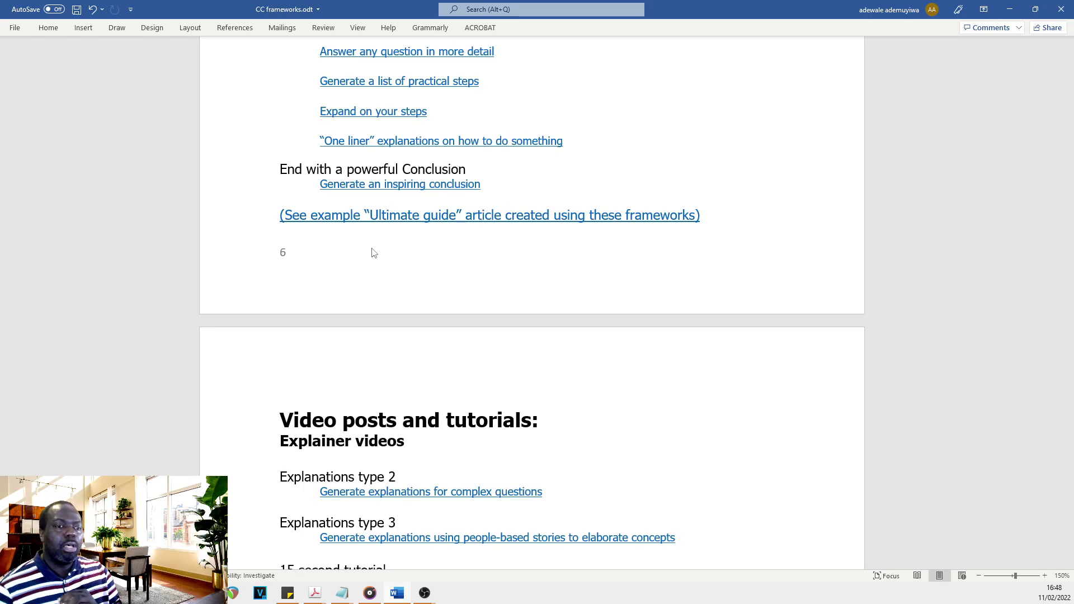
pyautogui.scroll(-10, 374, 253)
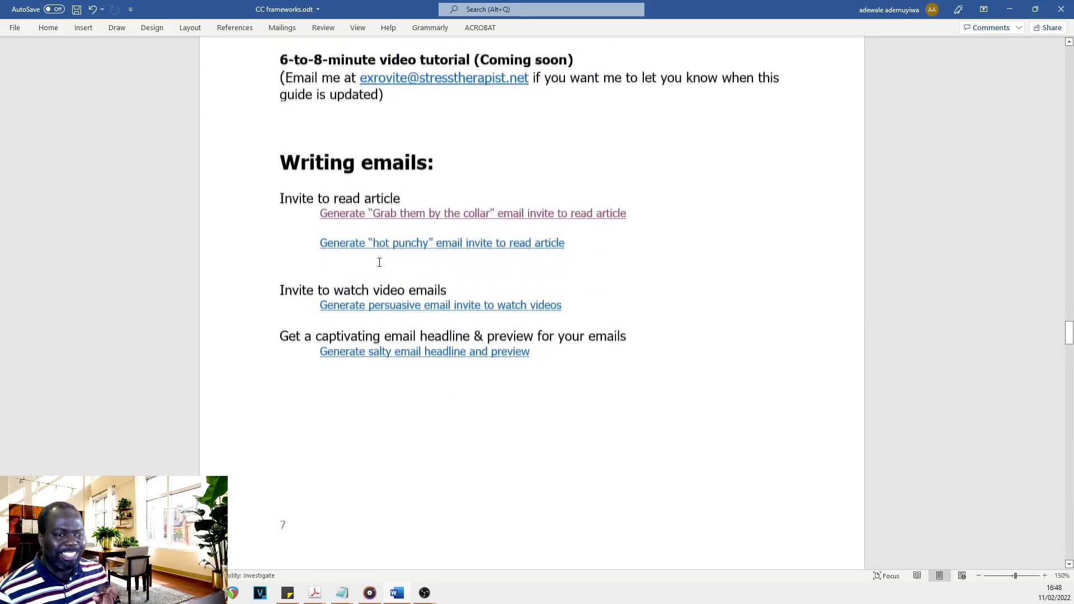
pyautogui.scroll(-2, 380, 262)
pyautogui.scroll(3, 374, 260)
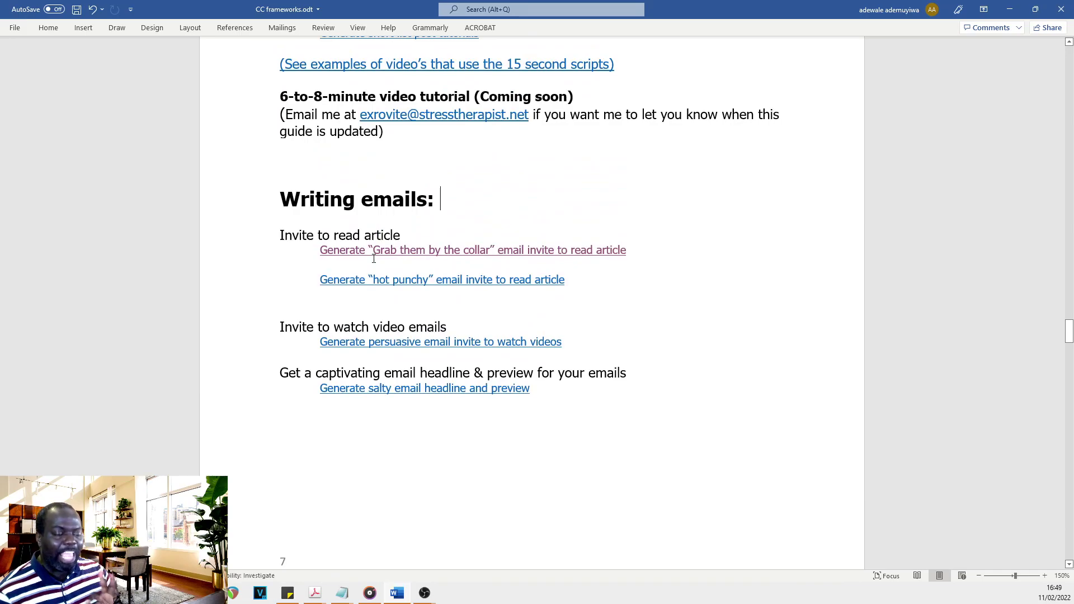
pyautogui.scroll(-2, 516, 253)
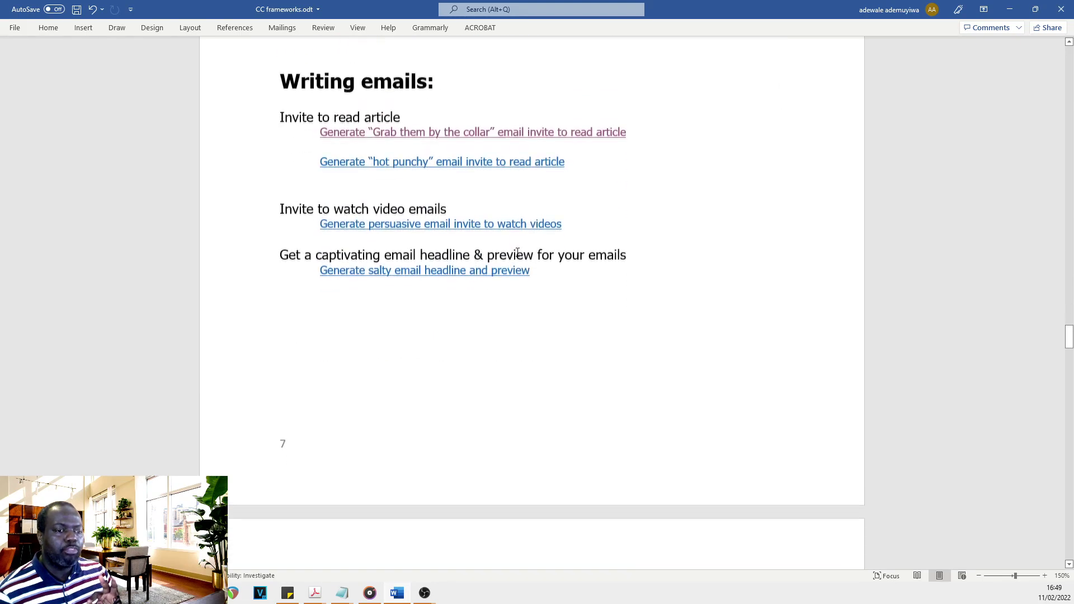
pyautogui.scroll(1, 517, 253)
pyautogui.scroll(-12, 518, 251)
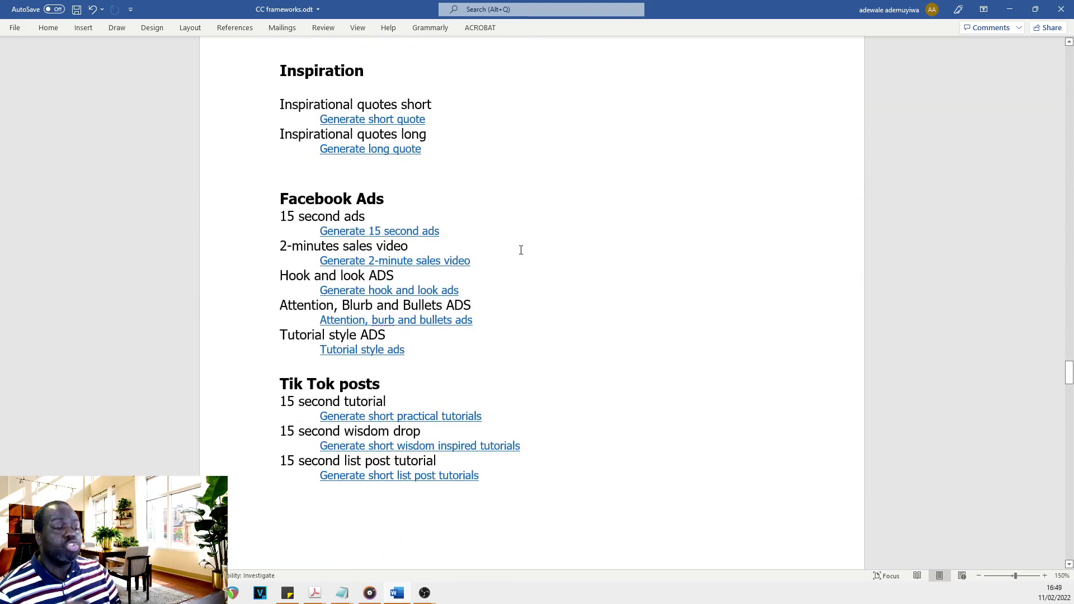
pyautogui.scroll(-8, 520, 250)
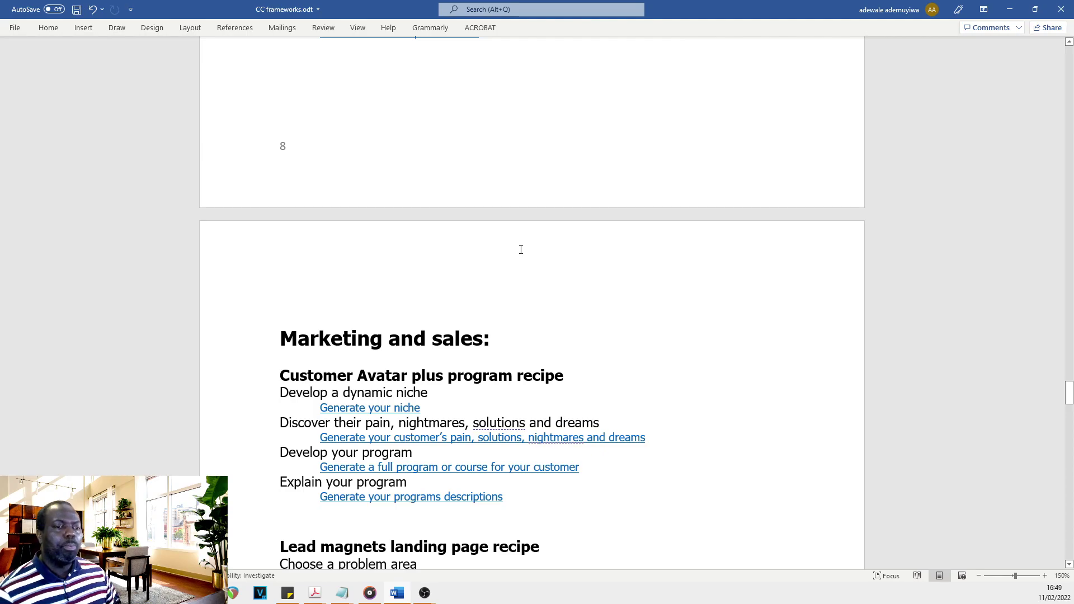
pyautogui.scroll(7, 634, 253)
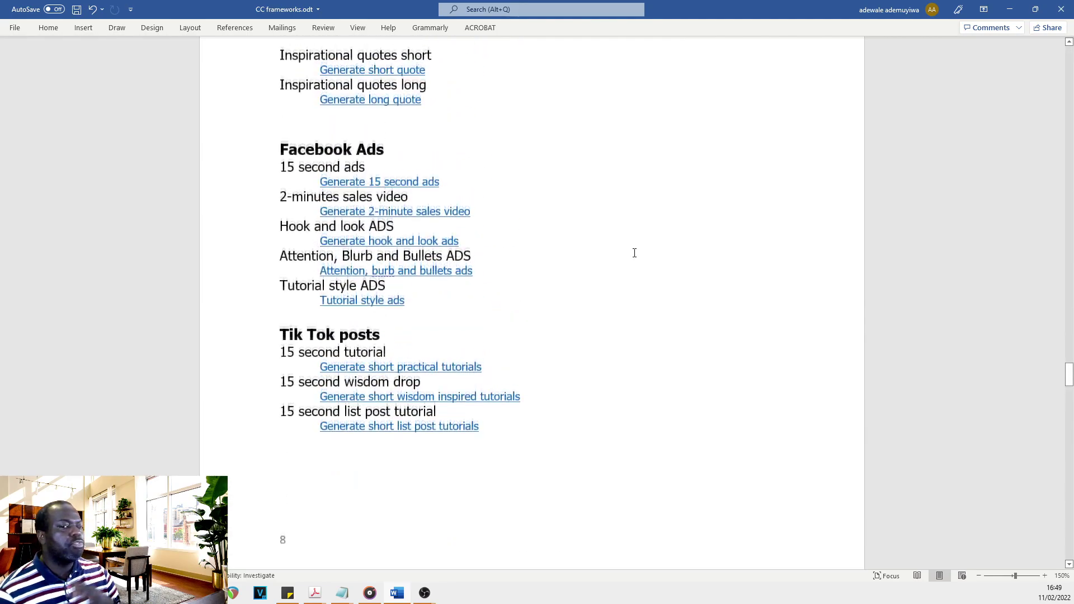
pyautogui.scroll(7, 634, 253)
pyautogui.scroll(-2, 481, 212)
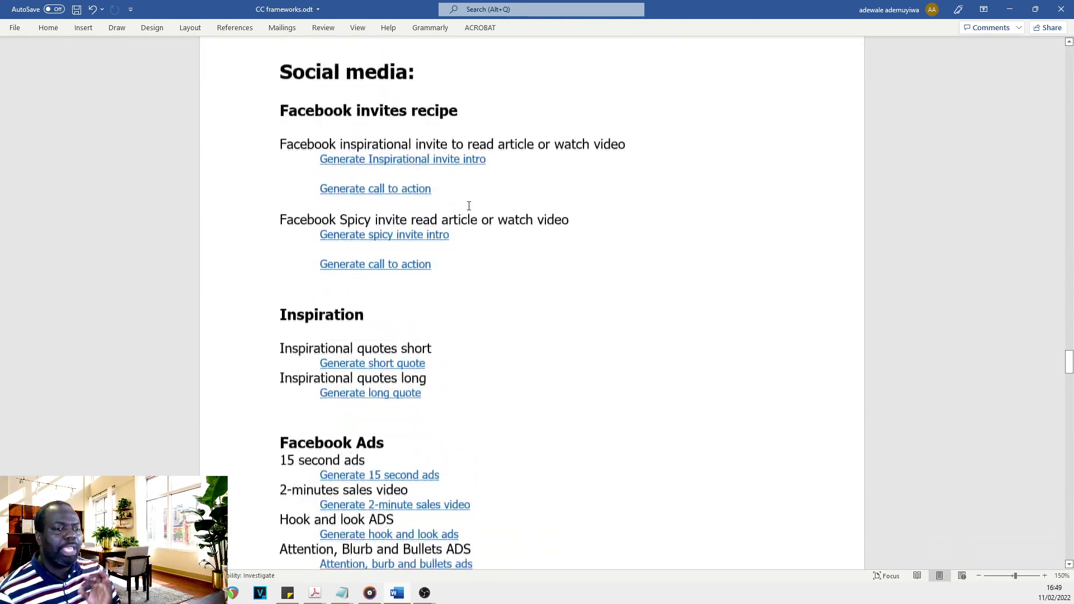
pyautogui.scroll(-14, 468, 206)
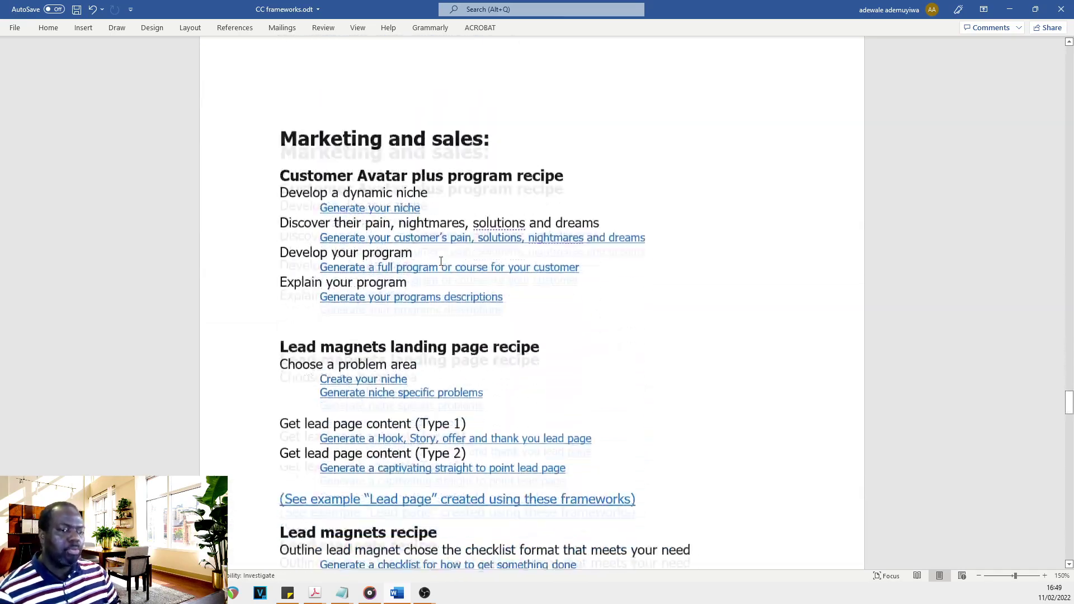
pyautogui.scroll(-8, 441, 261)
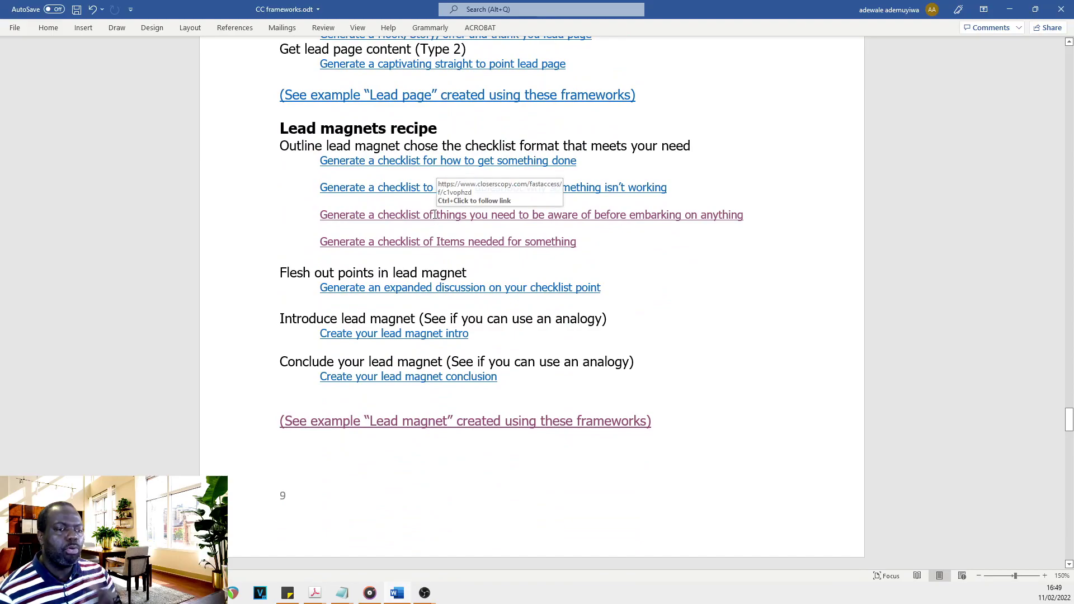
pyautogui.scroll(-9, 434, 218)
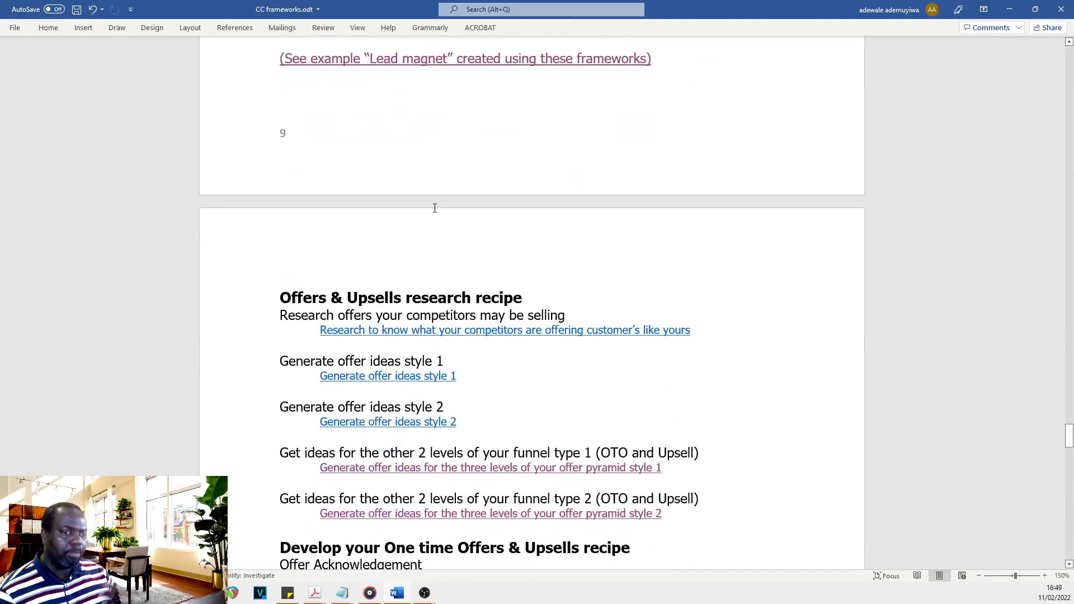
pyautogui.scroll(-12, 597, 285)
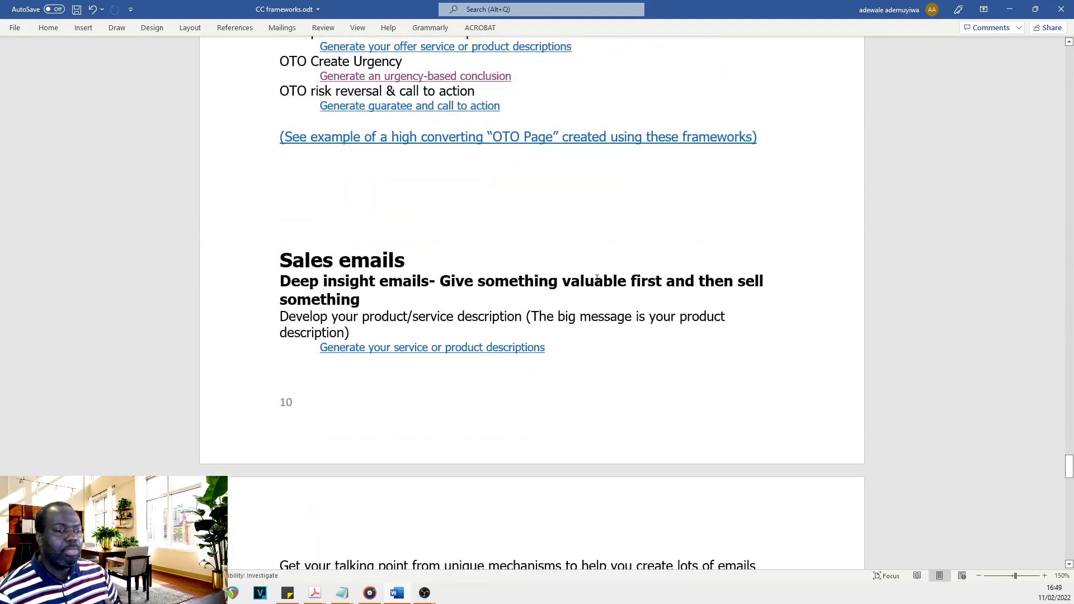
pyautogui.scroll(-3, 598, 272)
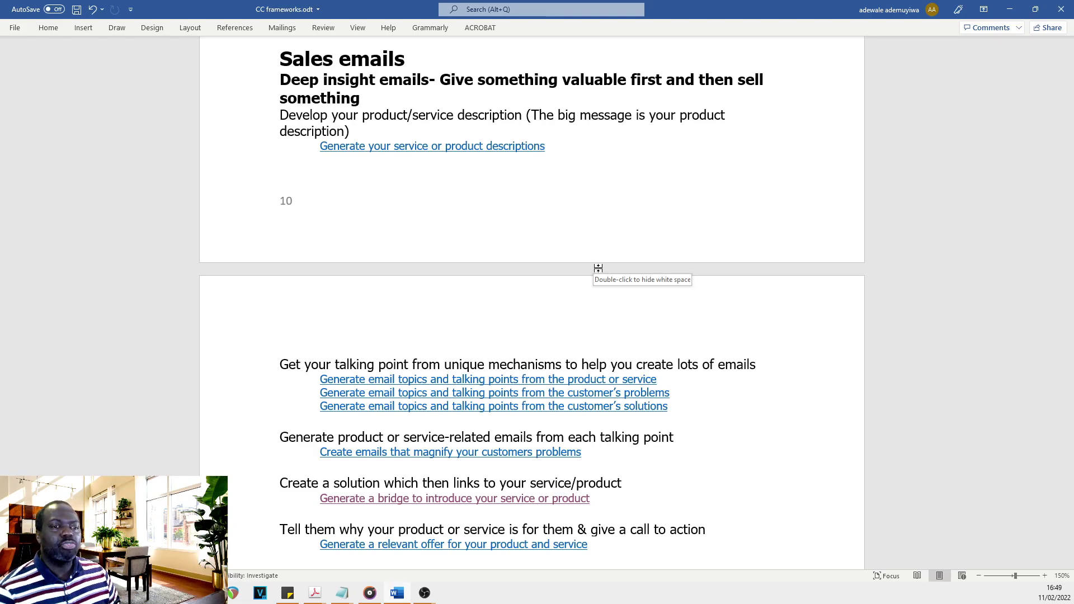
pyautogui.click(587, 159)
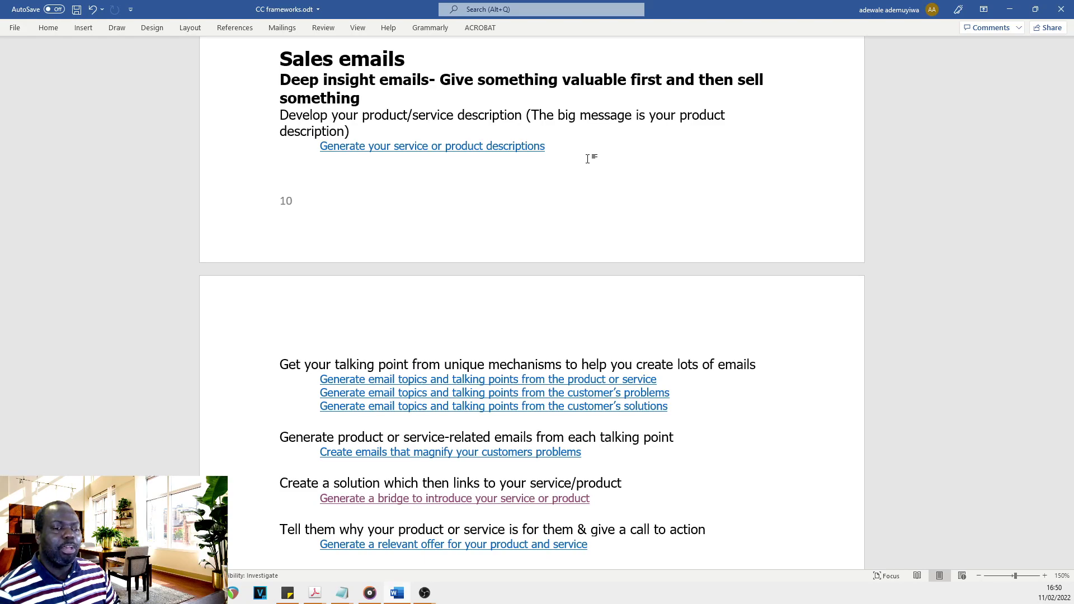
# Scroll to page 11's Story-based email and Cliff hanger email recipes.
pyautogui.scroll(-10, 587, 159)
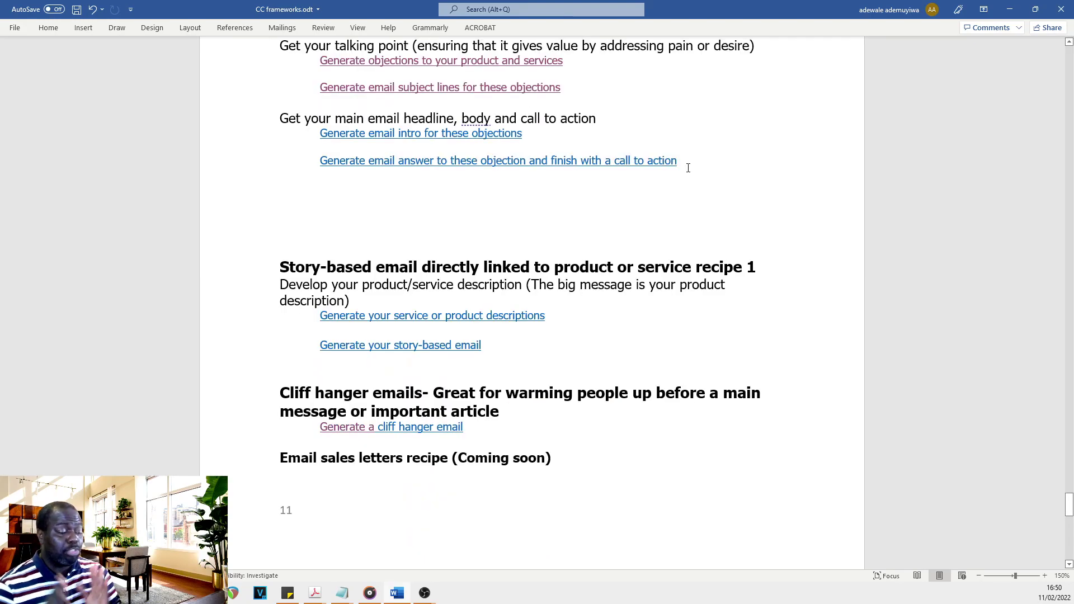